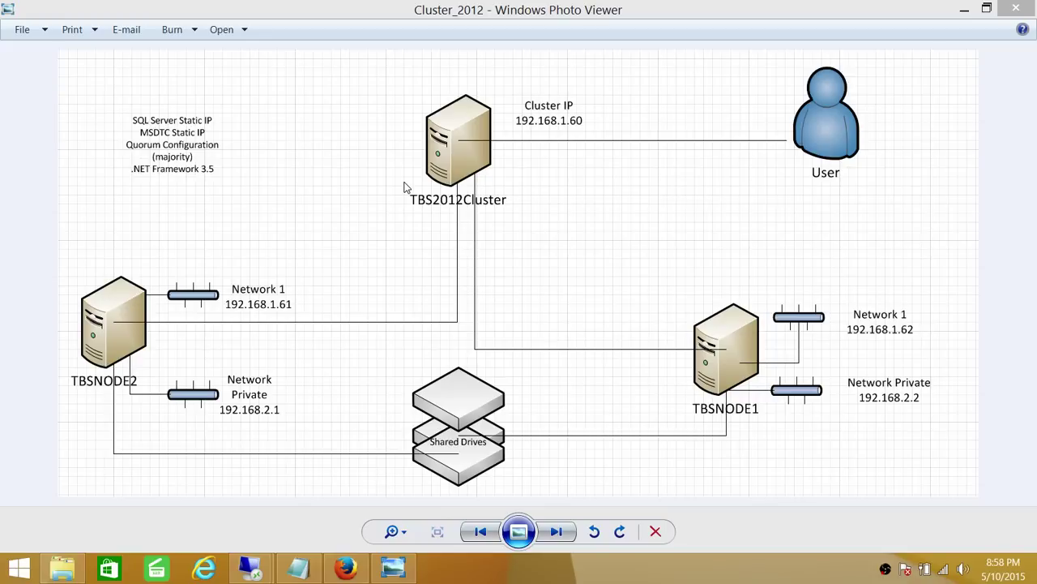
On TBSNODE1, scroll through the full validation report for both nodes, then close it
mouse_move(251, 568)
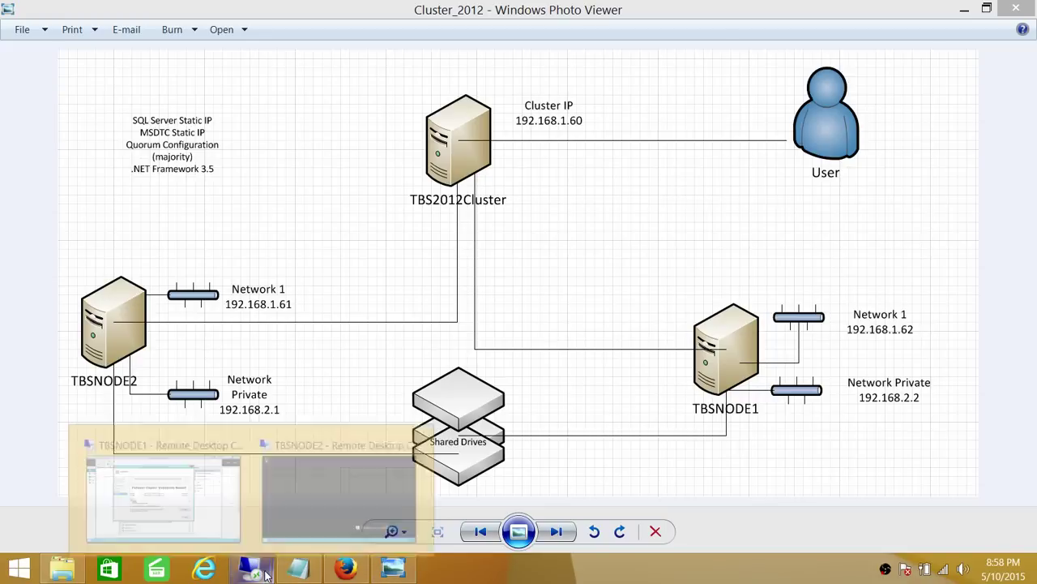
click(215, 516)
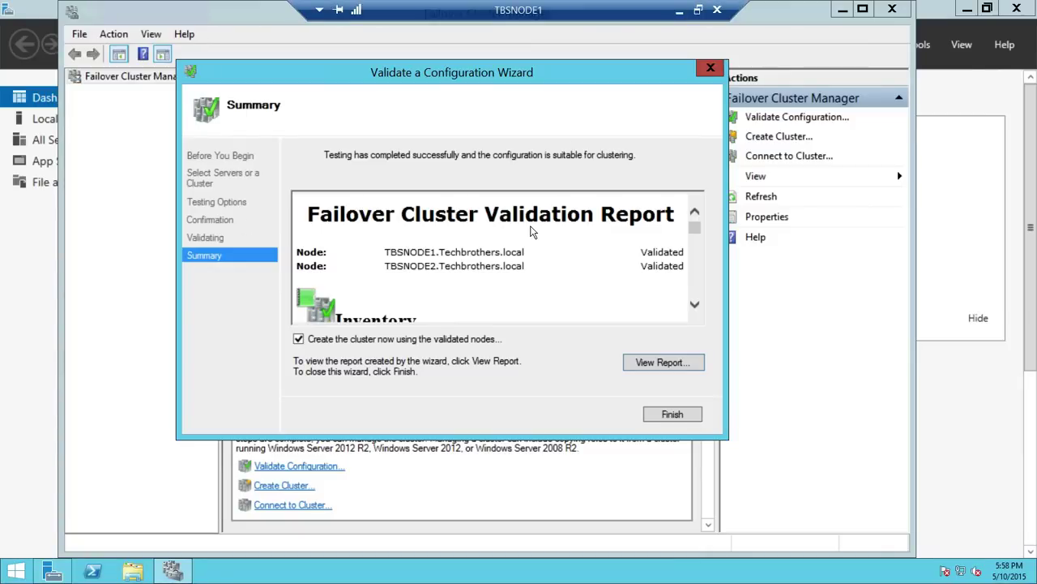
click(689, 363)
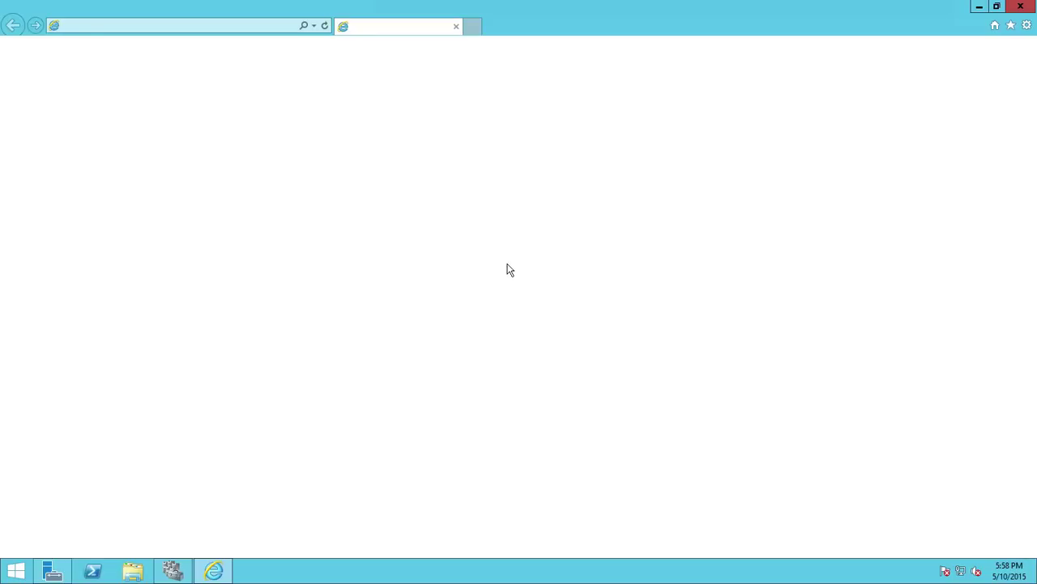
scroll(477, 364, down, 10)
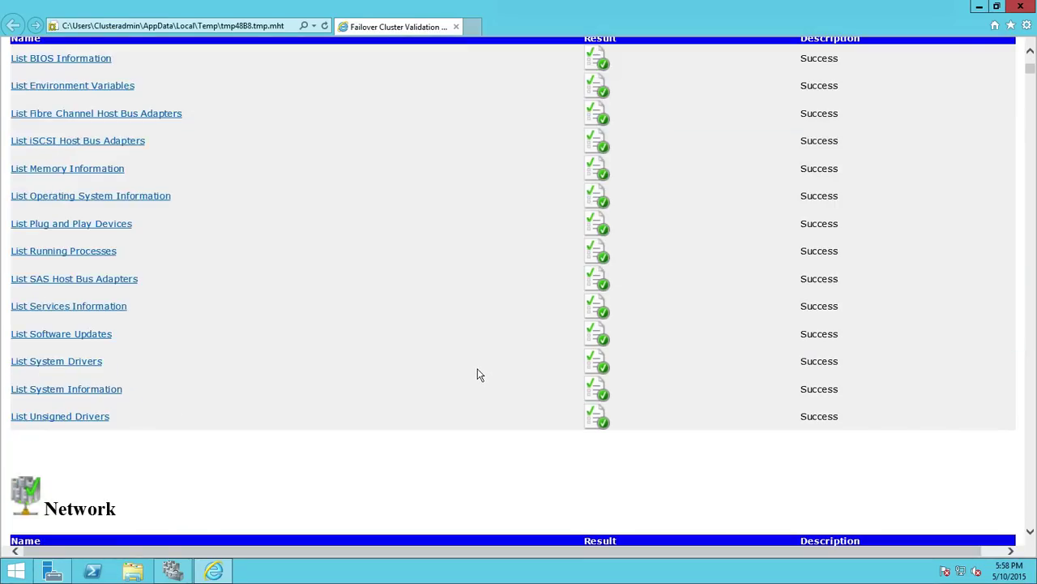
scroll(479, 380, up, 10)
scroll(478, 381, up, 2)
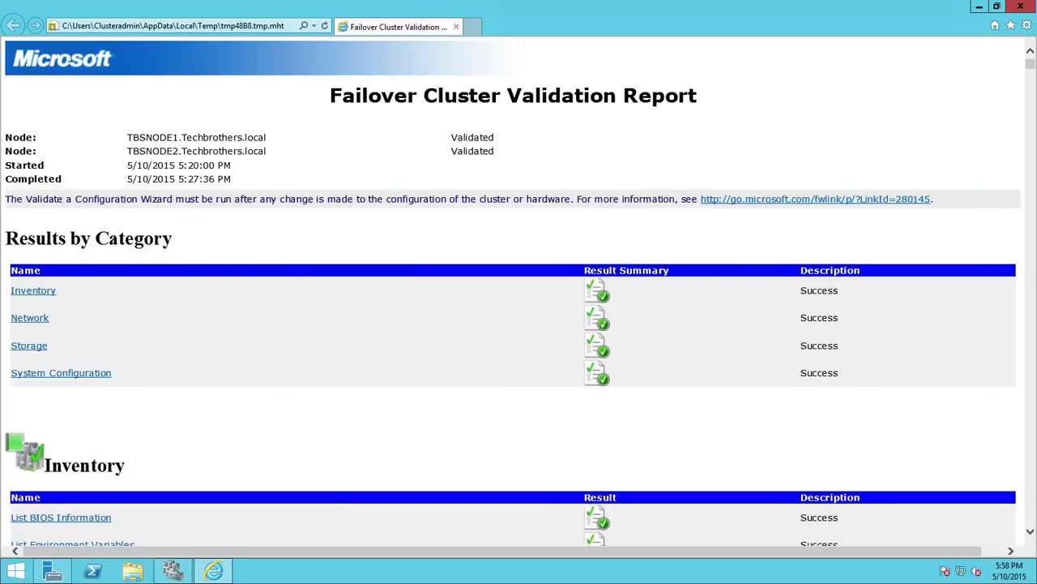
click(1021, 7)
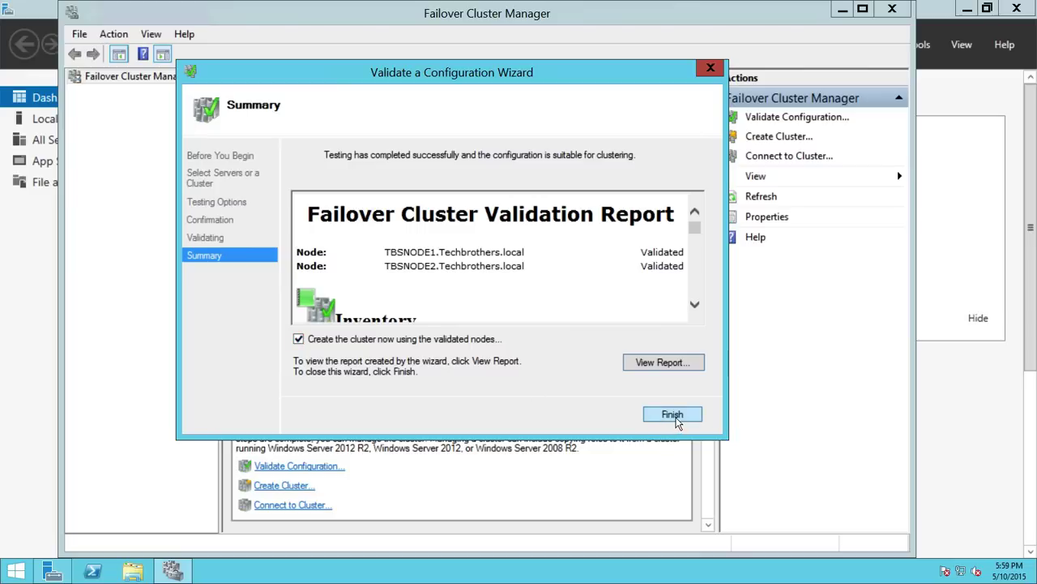
Finish validation and pass the Create Cluster Wizard's introduction, hiding that page in future
click(673, 415)
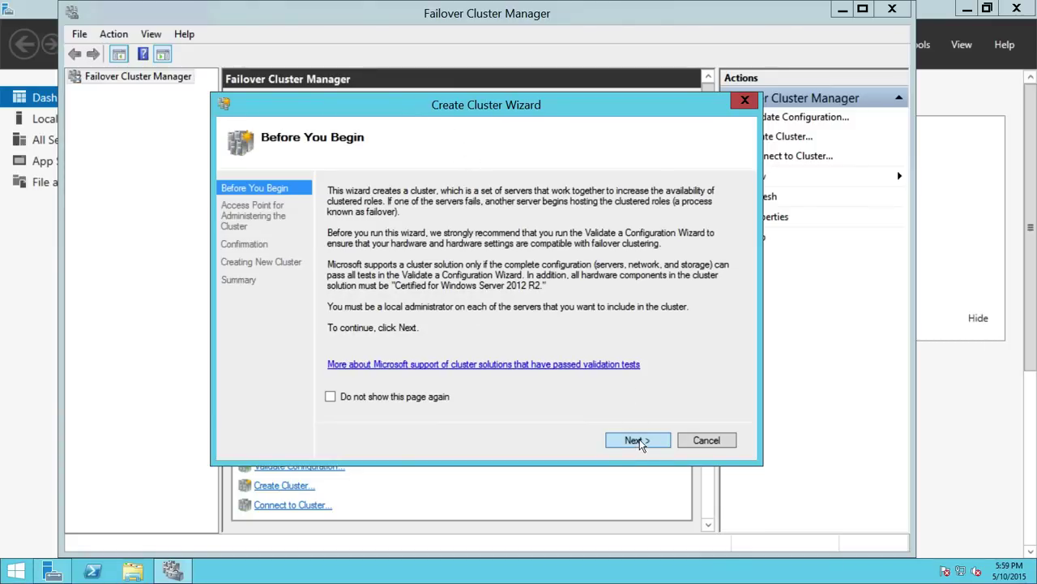
click(357, 401)
click(634, 442)
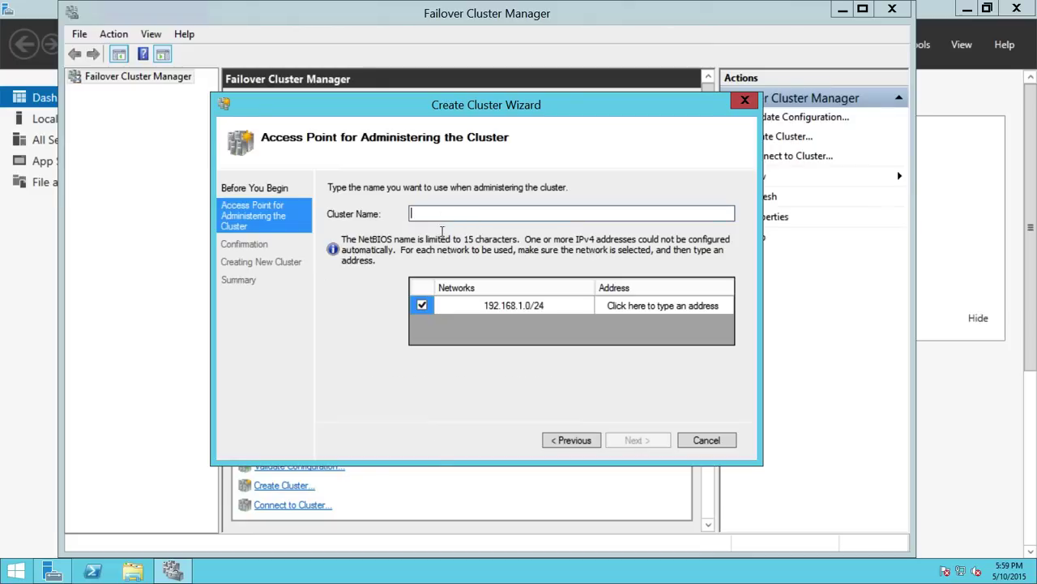
click(686, 16)
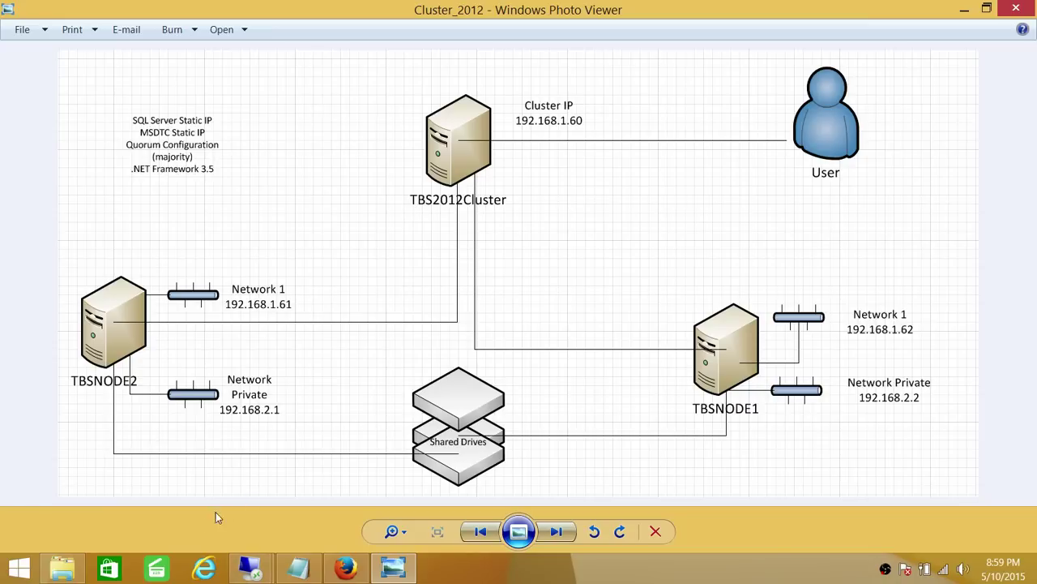
click(263, 571)
click(181, 513)
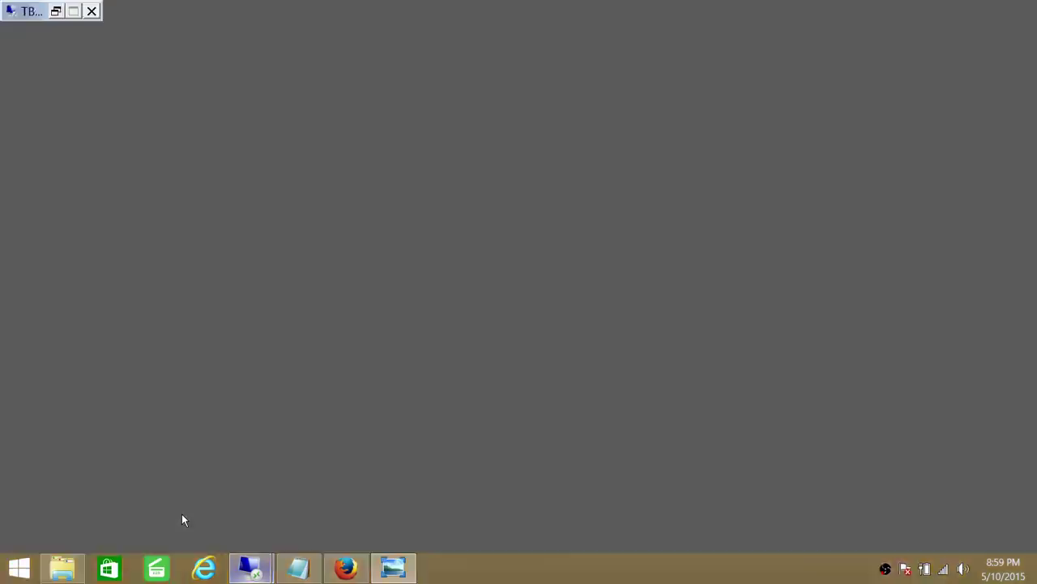
Name the cluster TBS2012Cluster with IP address 192.168.1.60 and confirm
text(TBS)
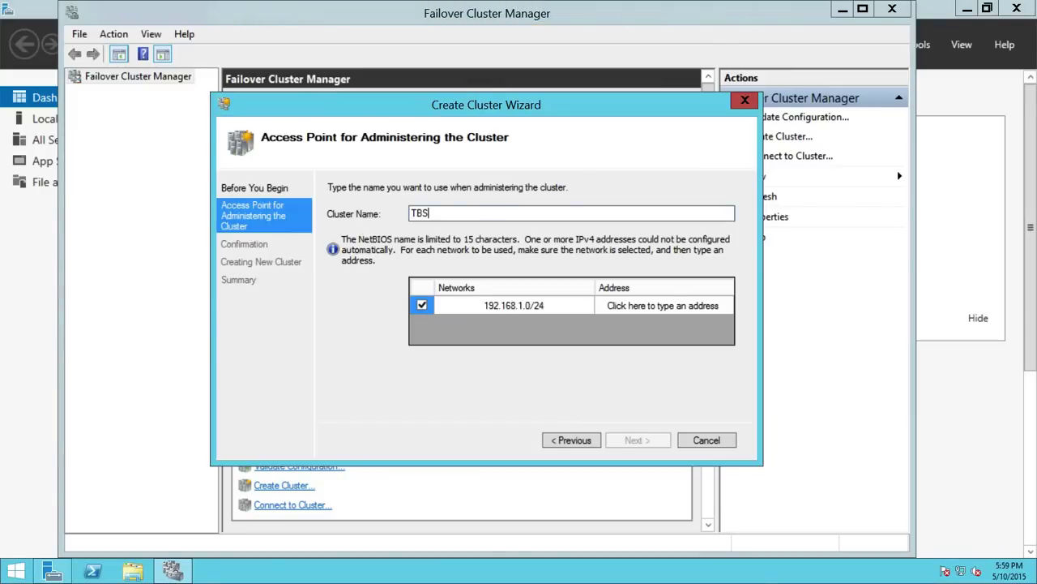
text(2012Cluster)
click(662, 305)
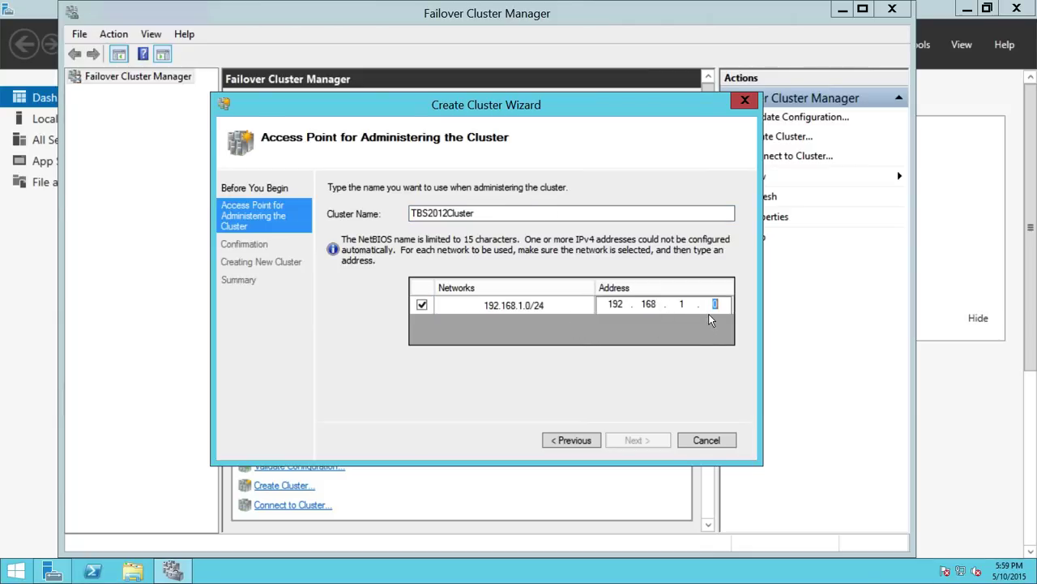
text(60)
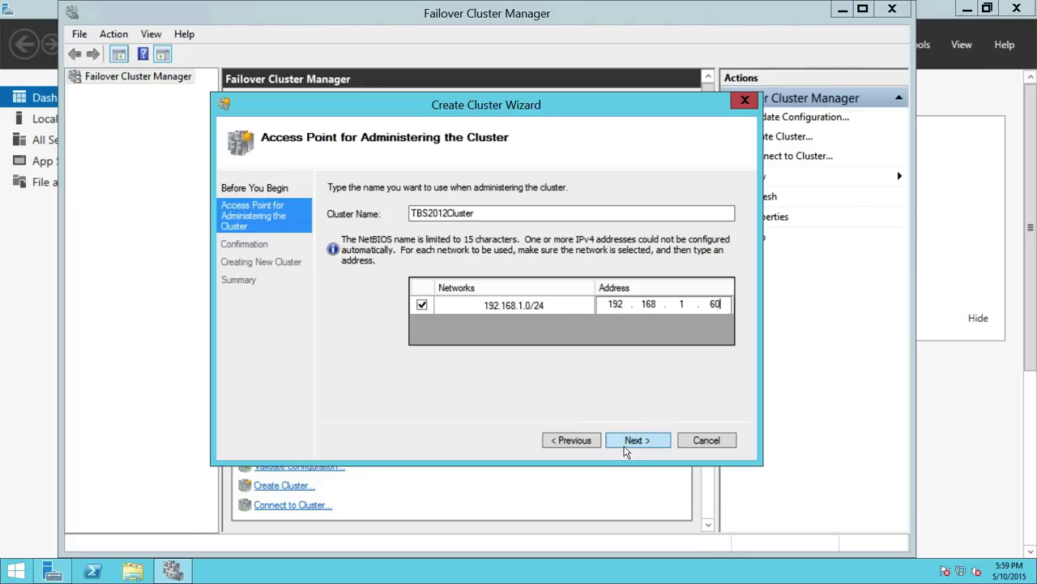
click(640, 443)
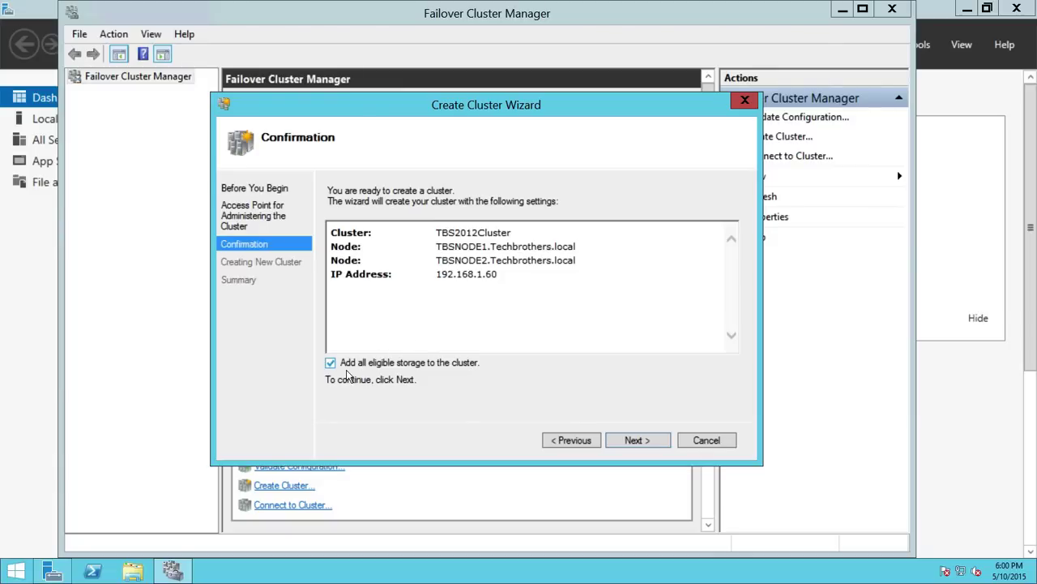
Check TBSNODE1's drives in This PC, then close it and minimize the TBSNODE1 session
click(16, 572)
key(super)
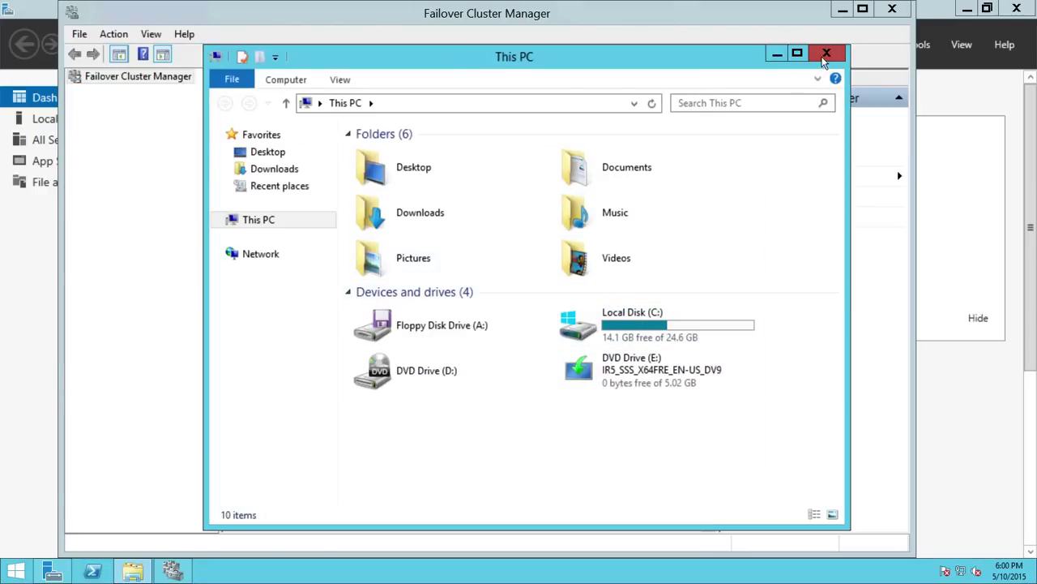
click(827, 52)
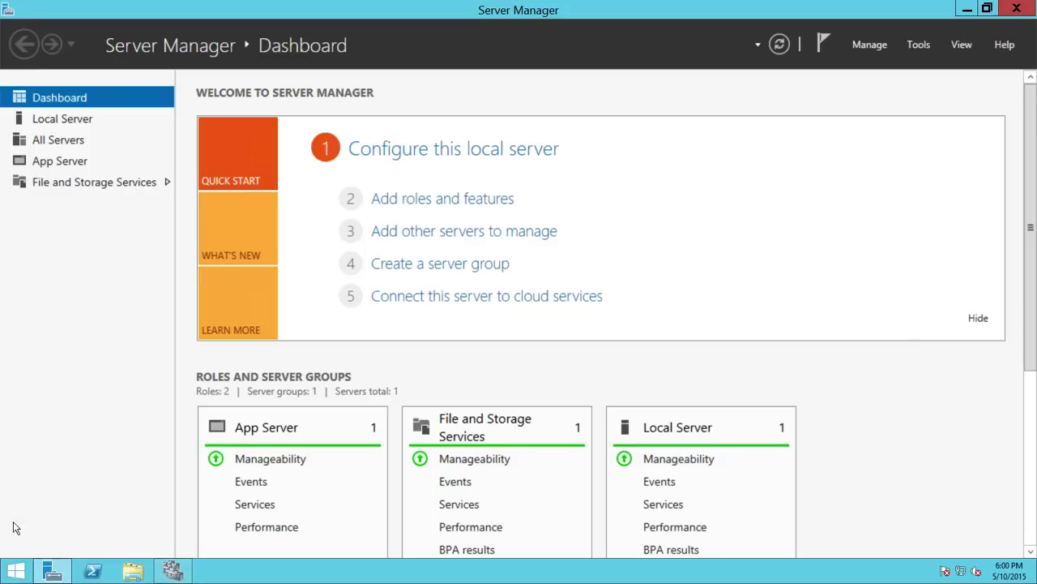
click(16, 573)
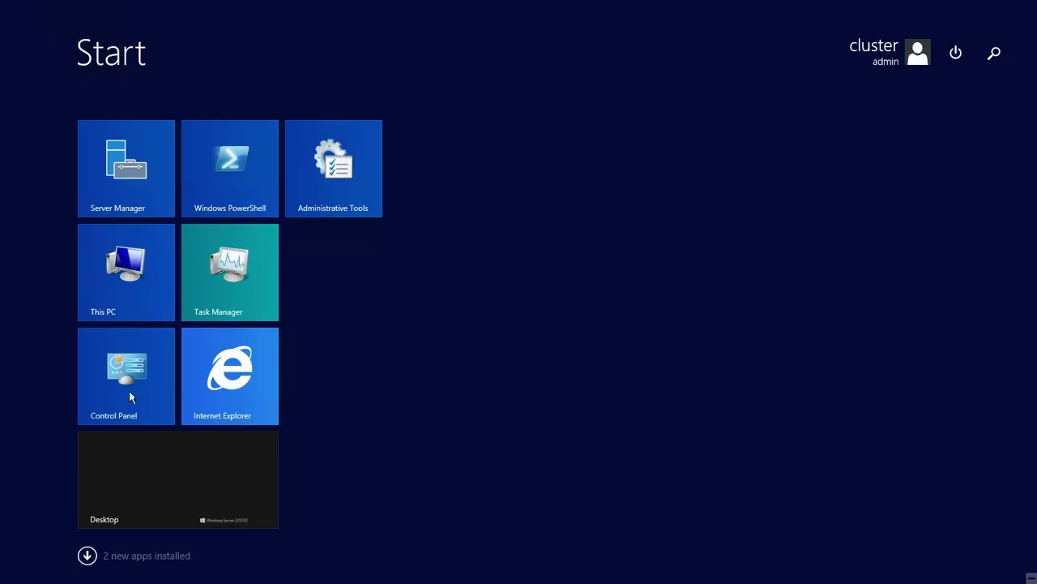
click(137, 280)
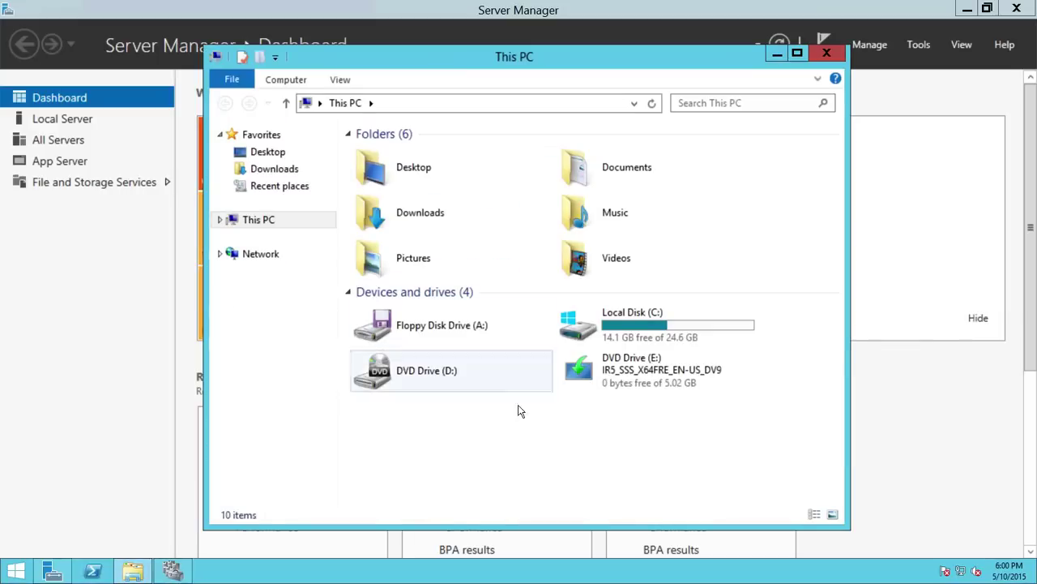
click(412, 103)
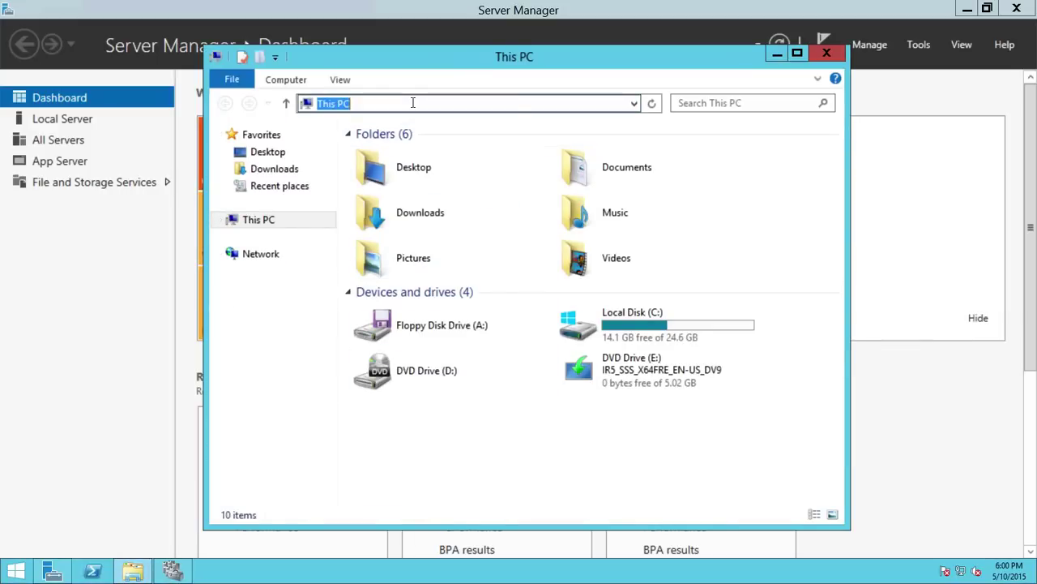
click(827, 54)
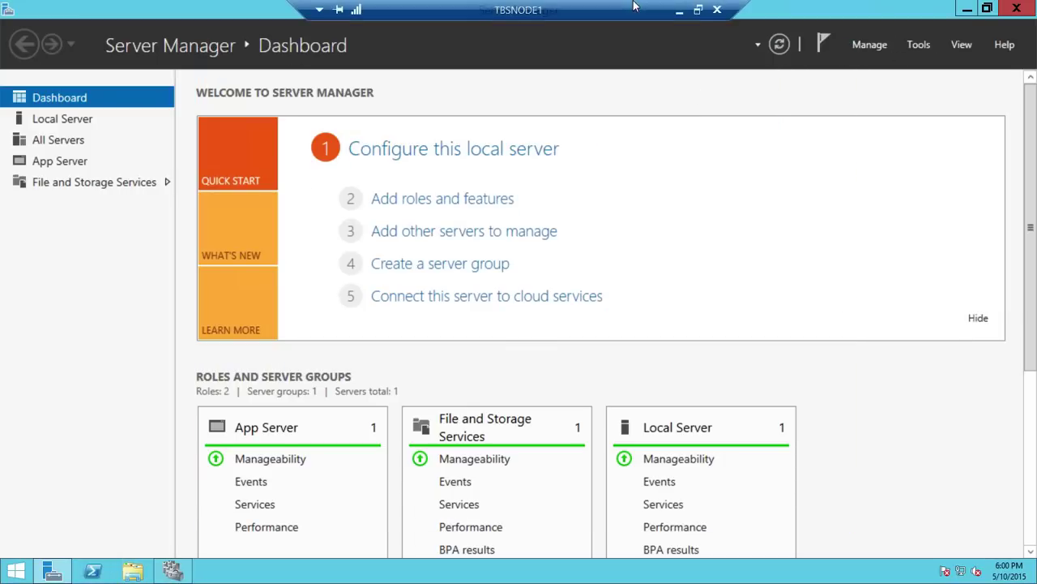
click(679, 10)
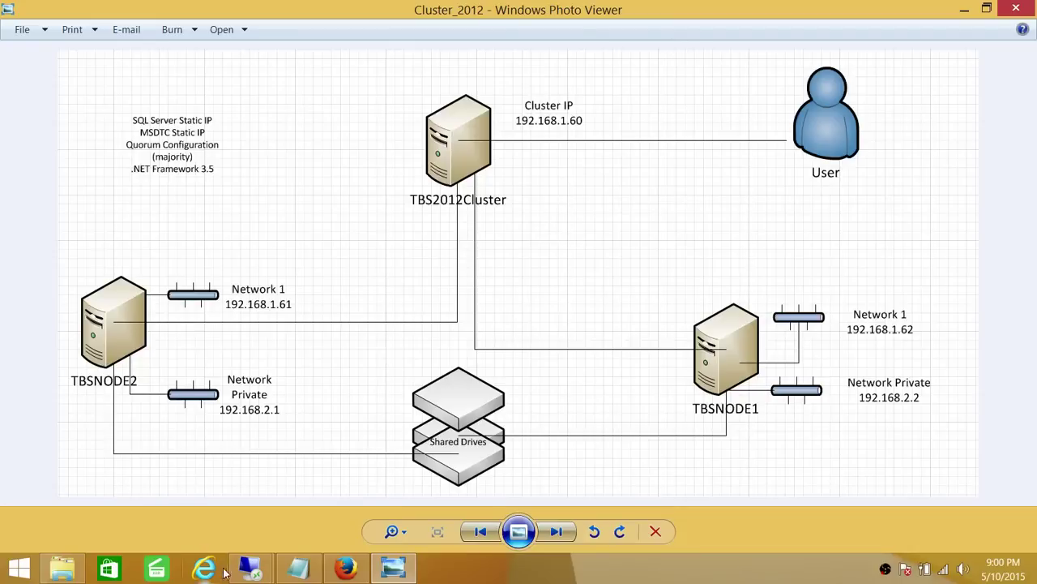
On TBSNODE2, inspect the Data, Logs, Qourum and Tempdb drives in This PC, then close and minimize
mouse_move(254, 572)
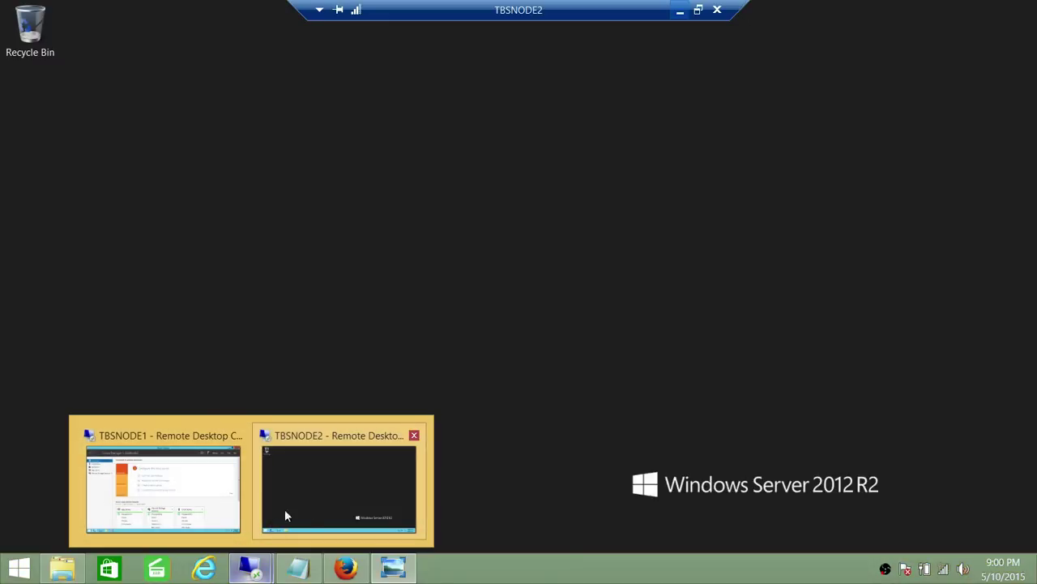
mouse_move(190, 504)
click(355, 496)
click(19, 567)
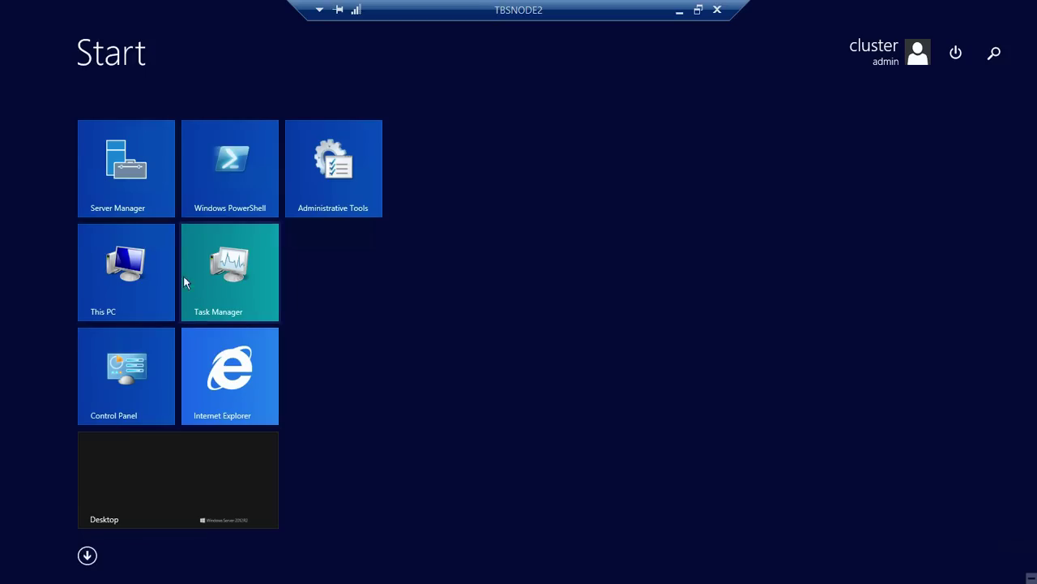
click(128, 268)
scroll(528, 373, down, 2)
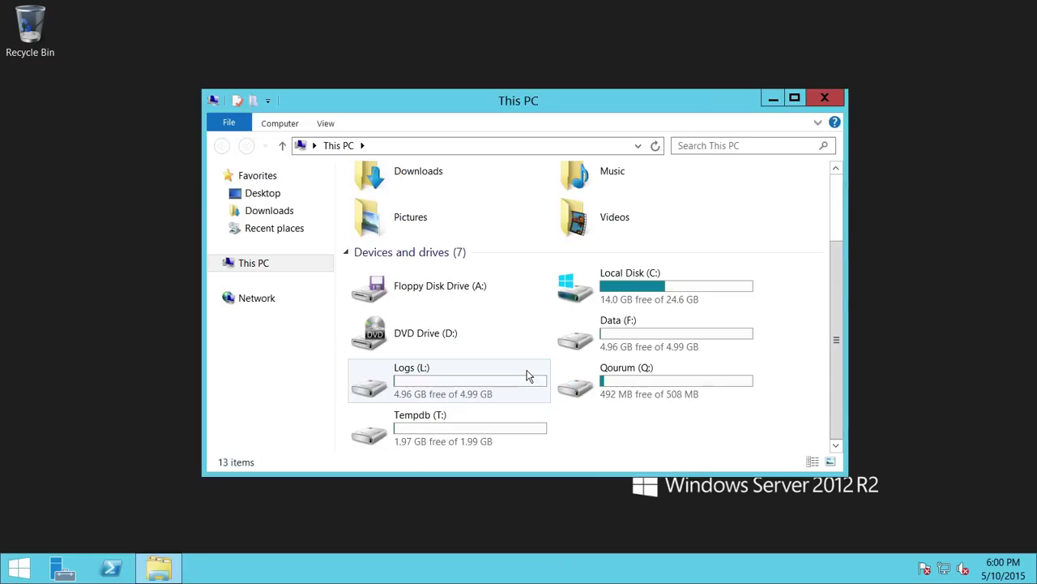
mouse_move(629, 345)
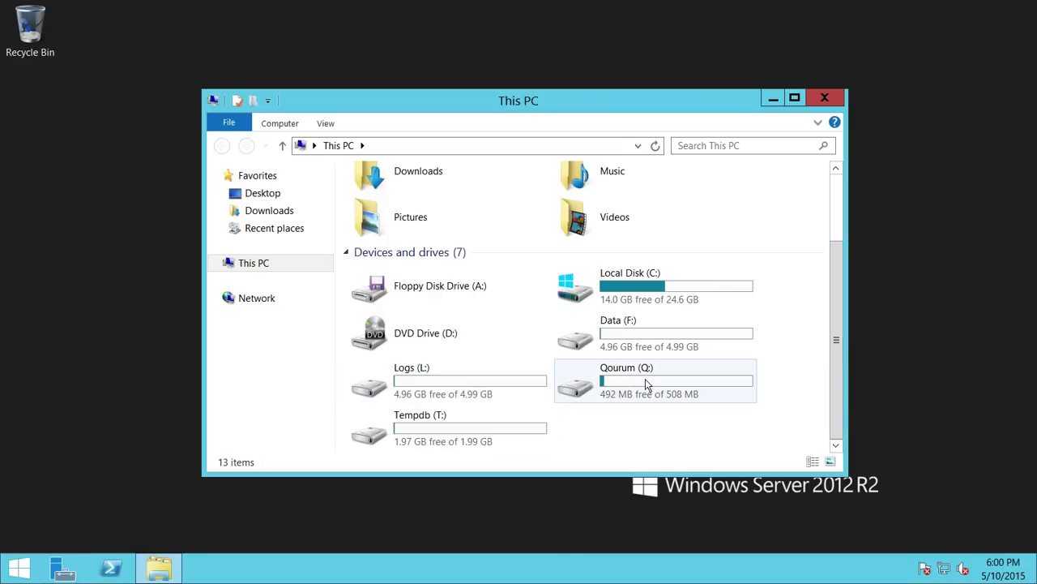
click(827, 100)
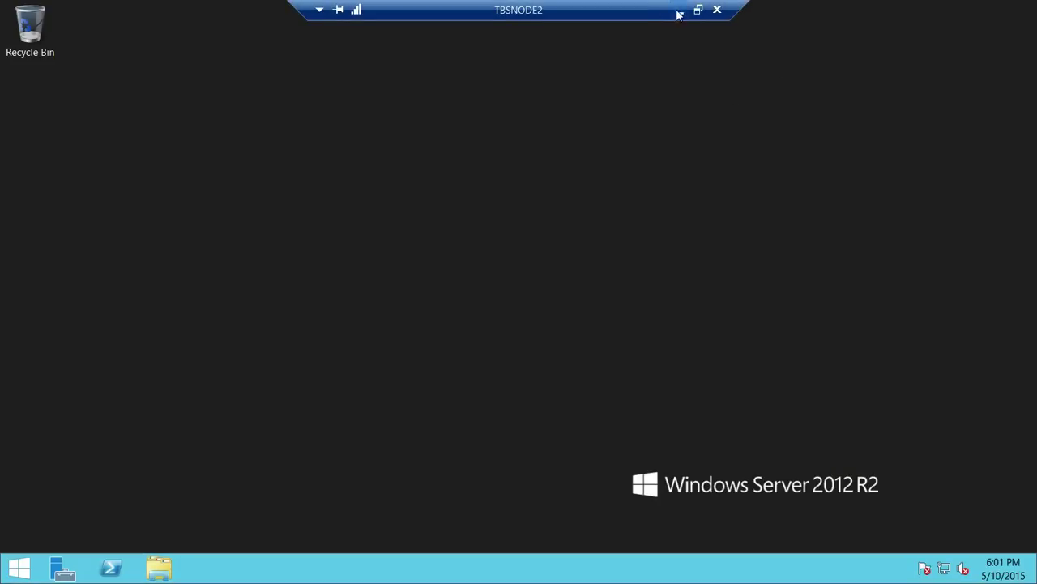
click(680, 10)
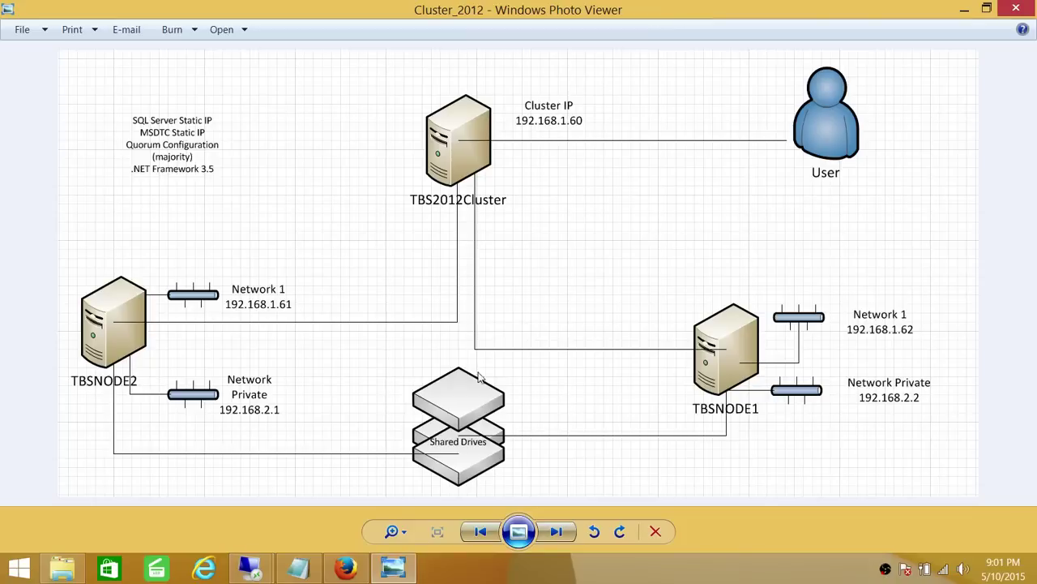
Back on TBSNODE1, create the TBS2012Cluster cluster from the confirmed settings
click(250, 568)
click(202, 509)
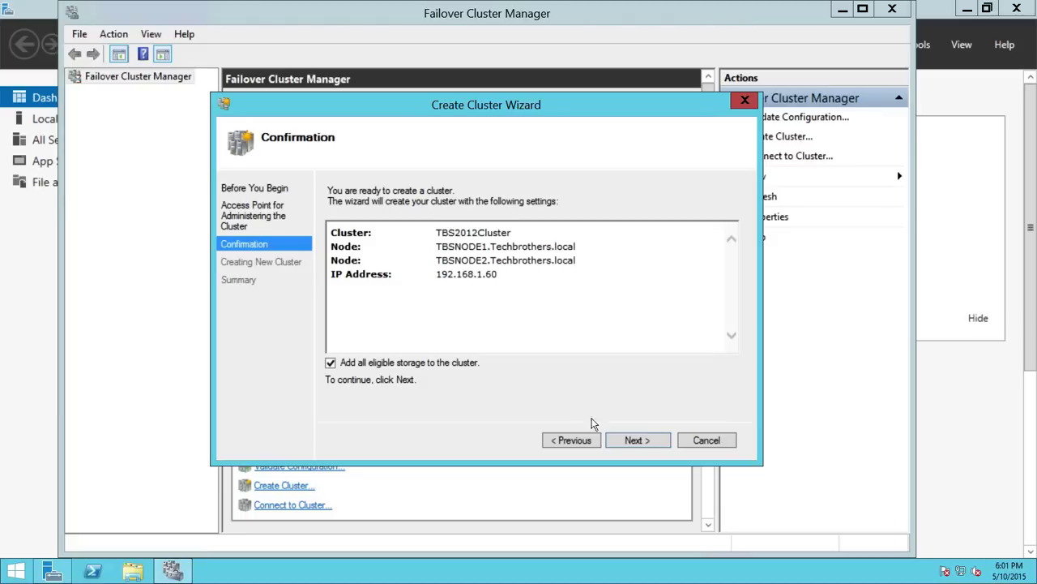
click(638, 444)
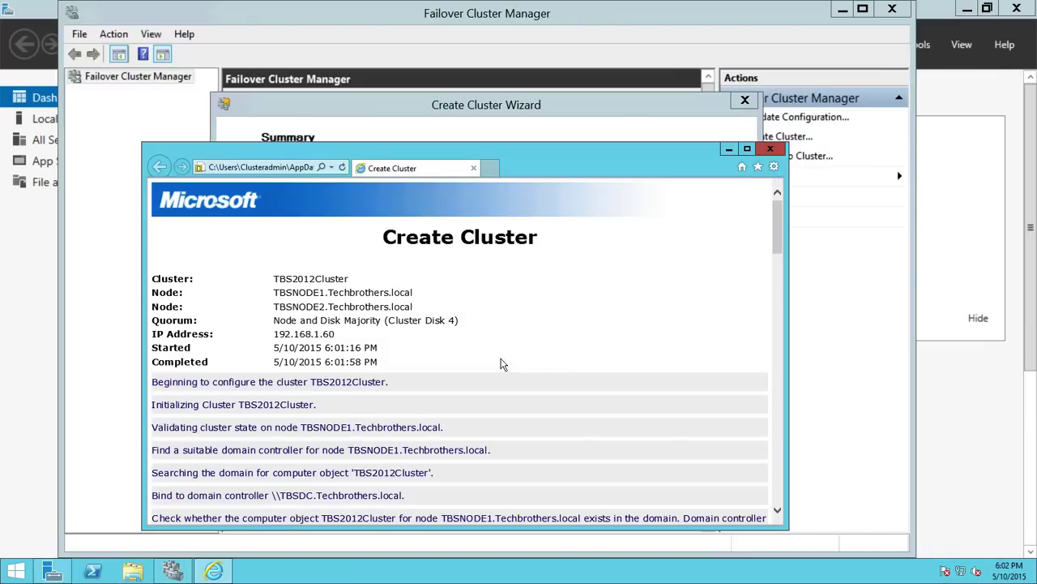
Review the Create Cluster report (Node and Disk Majority quorum on Cluster Disk 4) and finish the wizard
scroll(502, 374, down, 10)
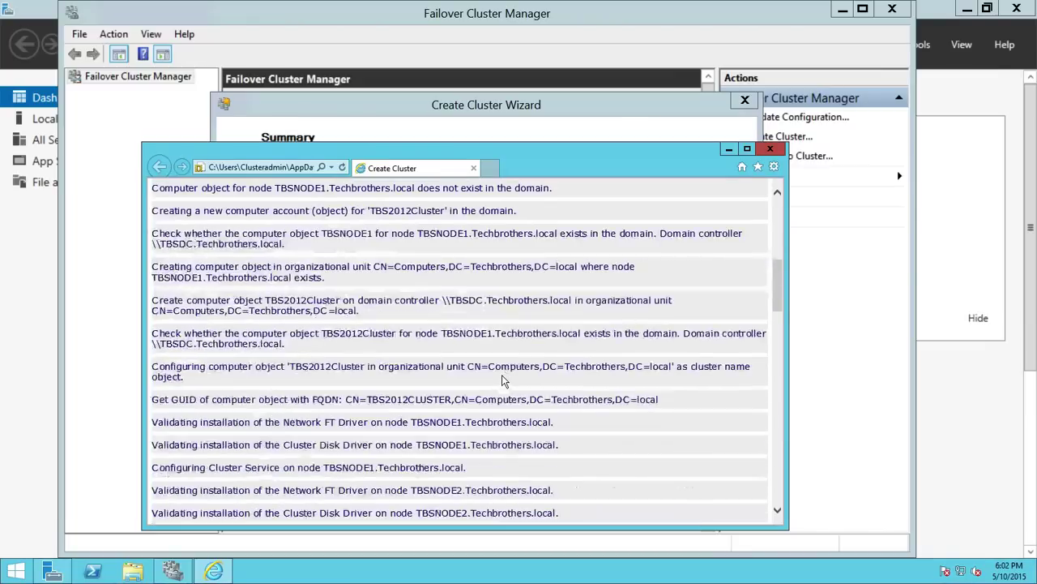
scroll(501, 386, down, 15)
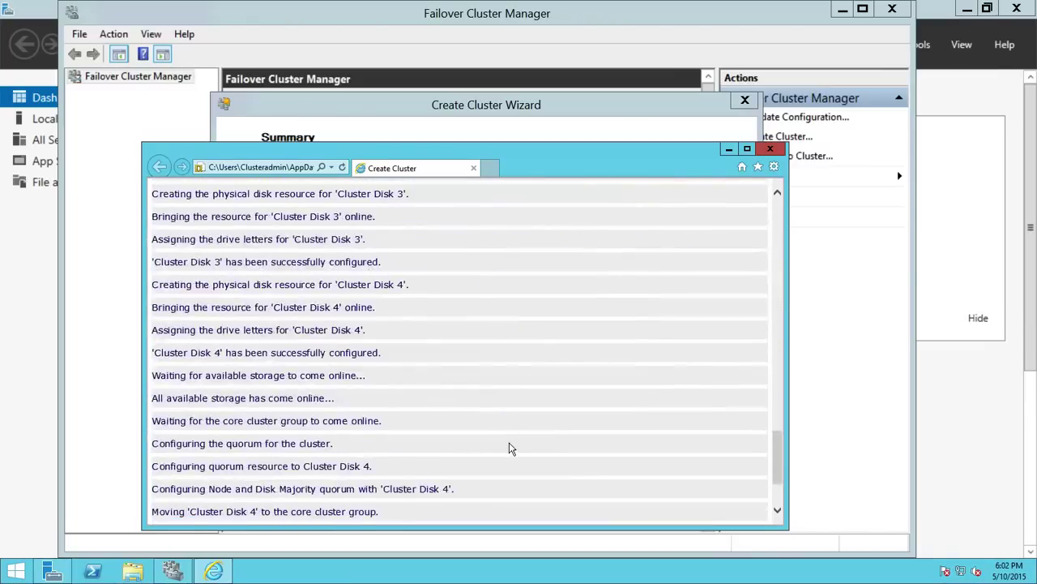
scroll(509, 450, up, 20)
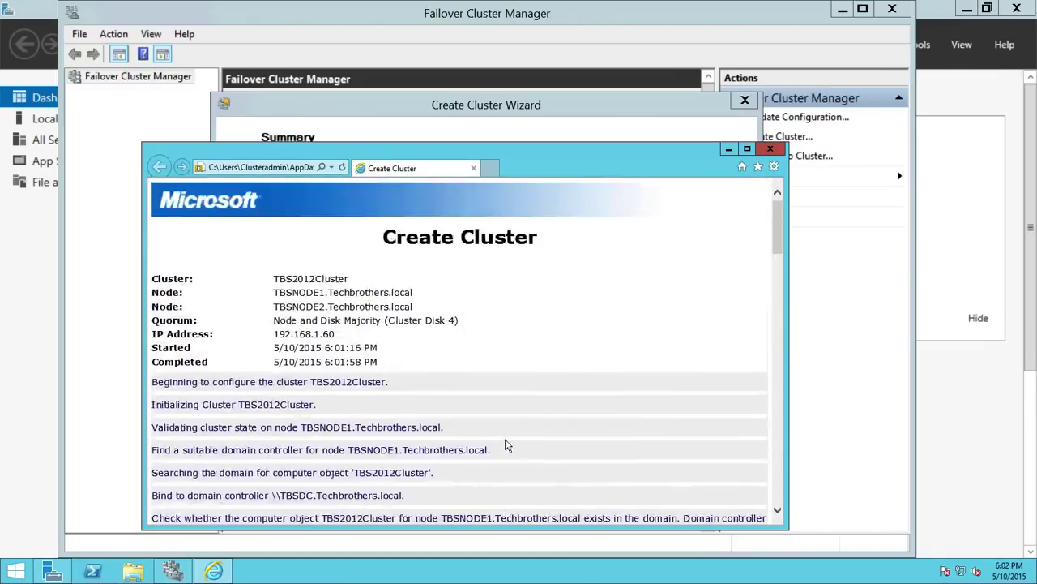
click(768, 151)
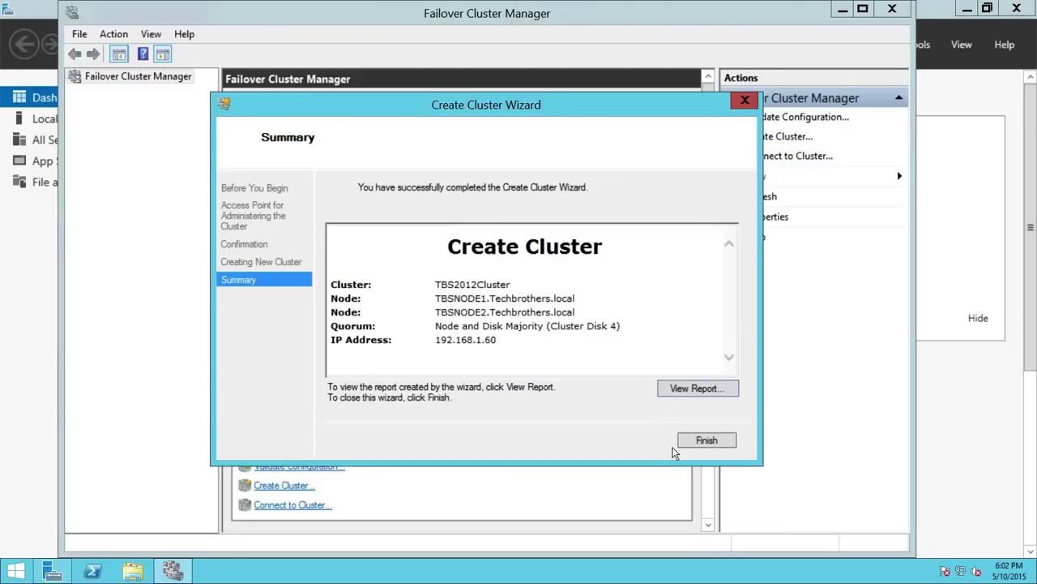
click(706, 441)
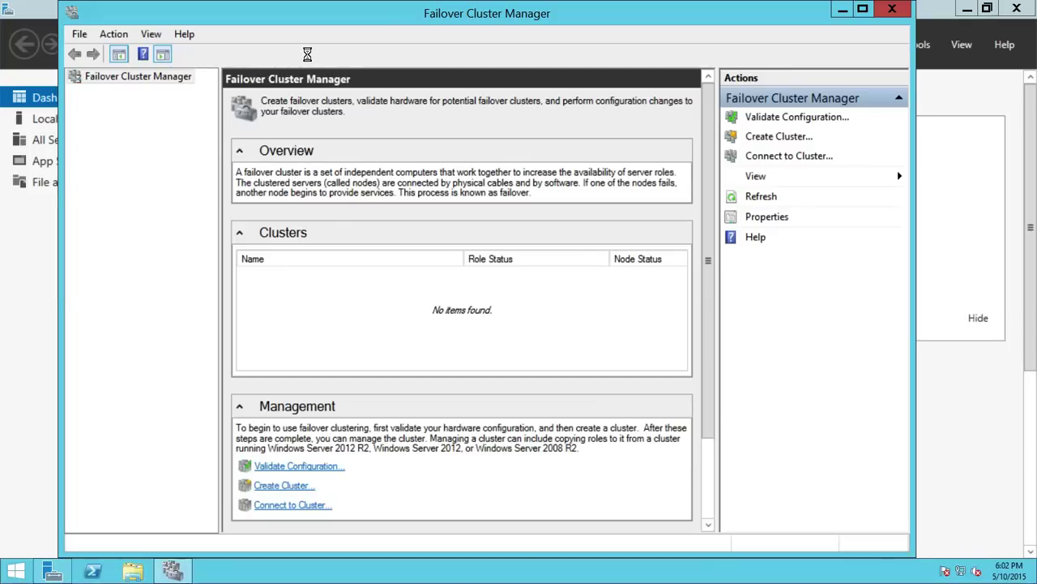
Show the TBS2012Cluster.Techbrothers.local summary and widen the tree pane to read its full name
click(134, 92)
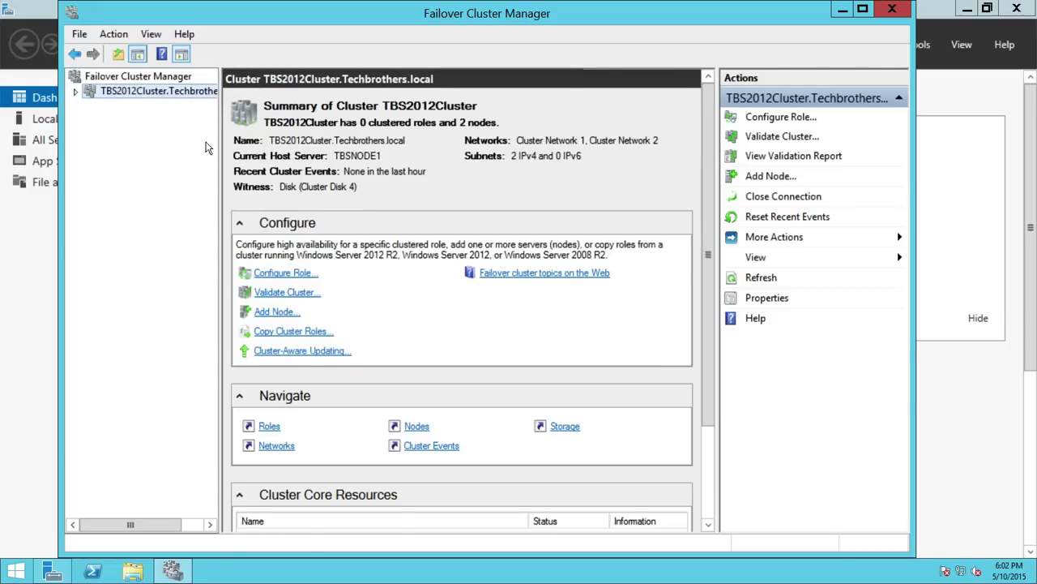
drag(219, 151, 260, 162)
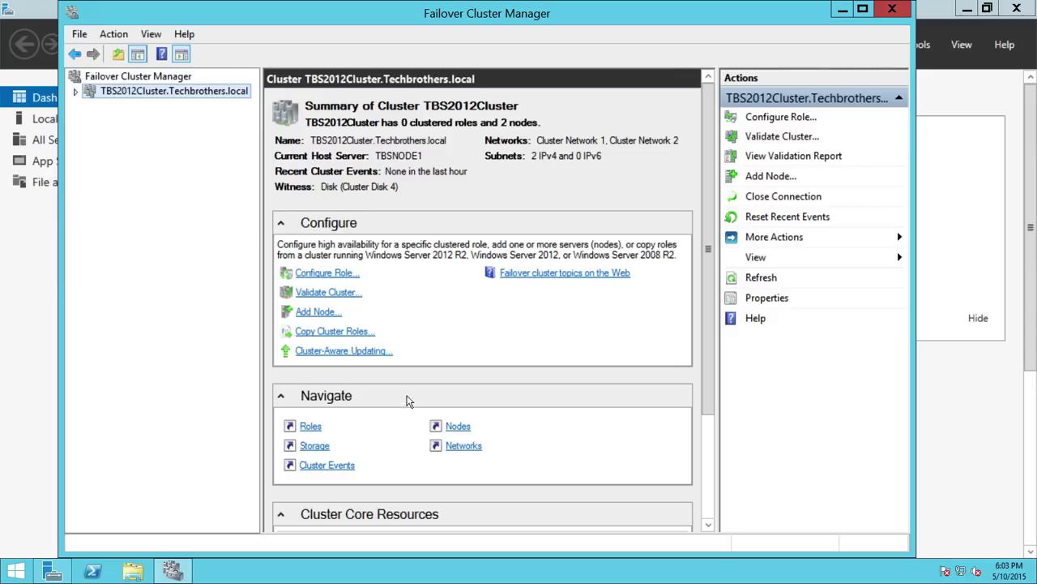
Browse the cluster's Roles and Nodes, then list its four disks under Storage > Disks
click(74, 92)
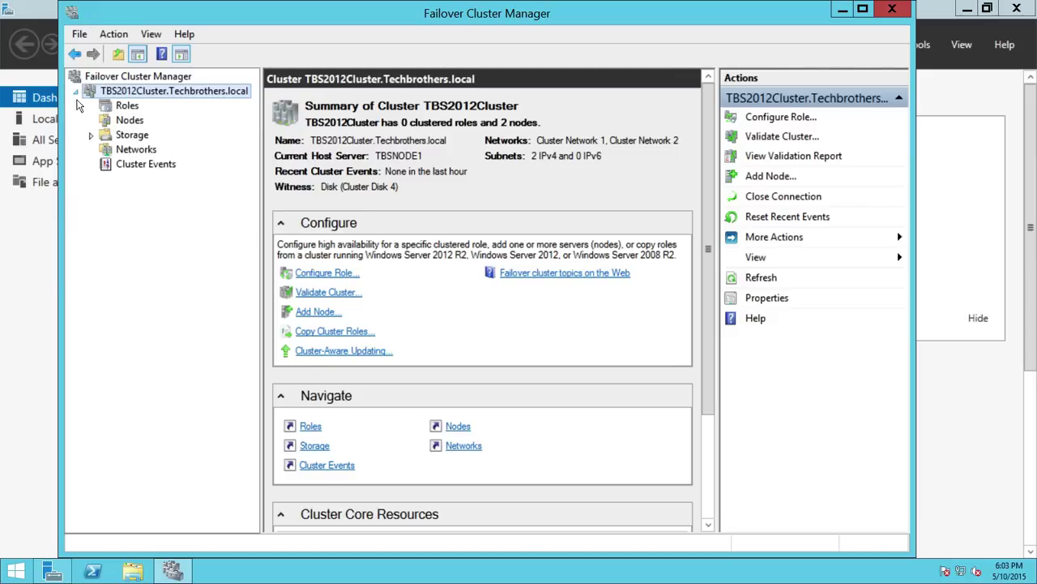
click(127, 106)
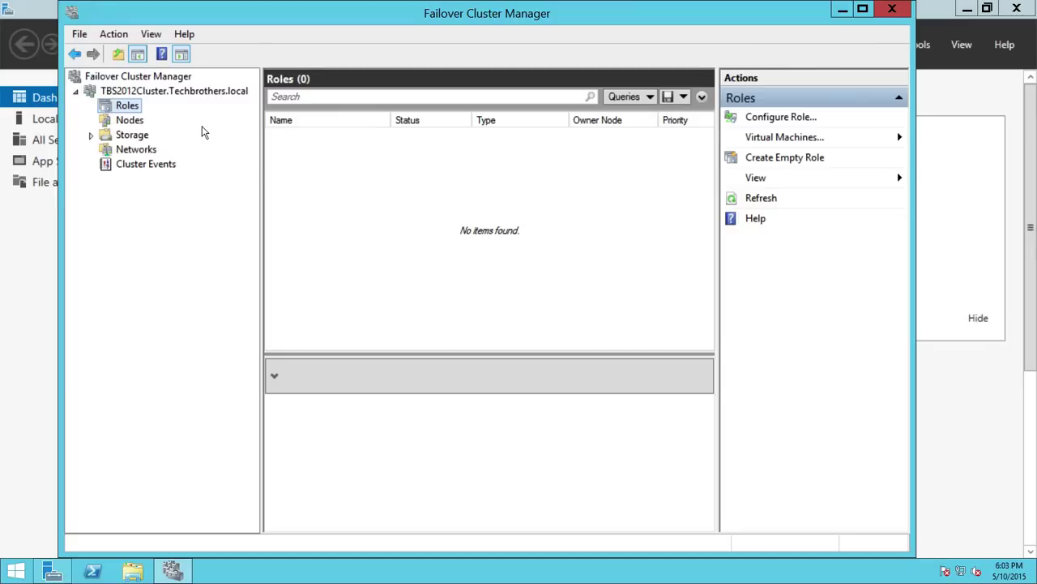
click(130, 122)
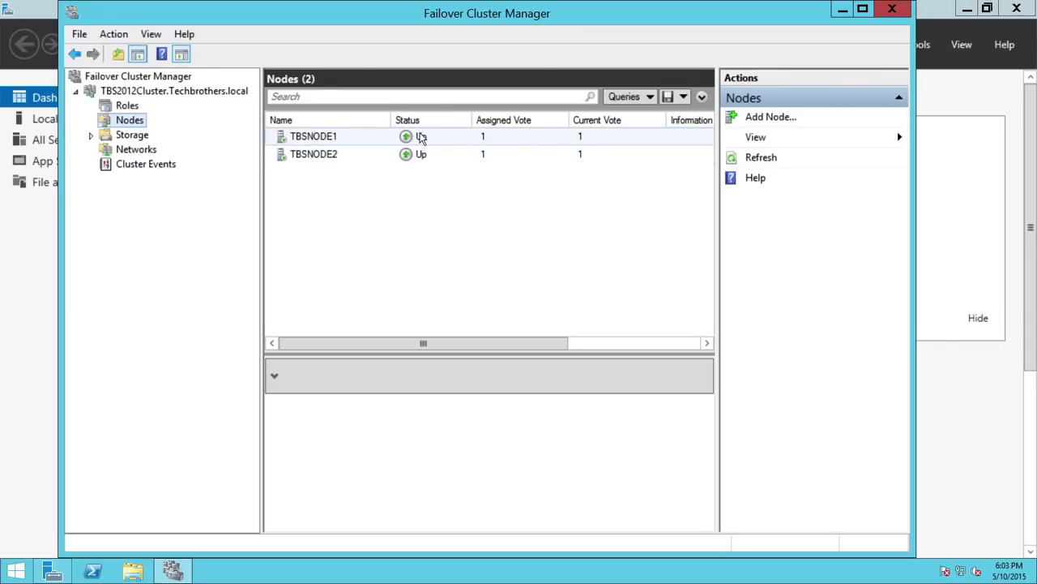
click(91, 136)
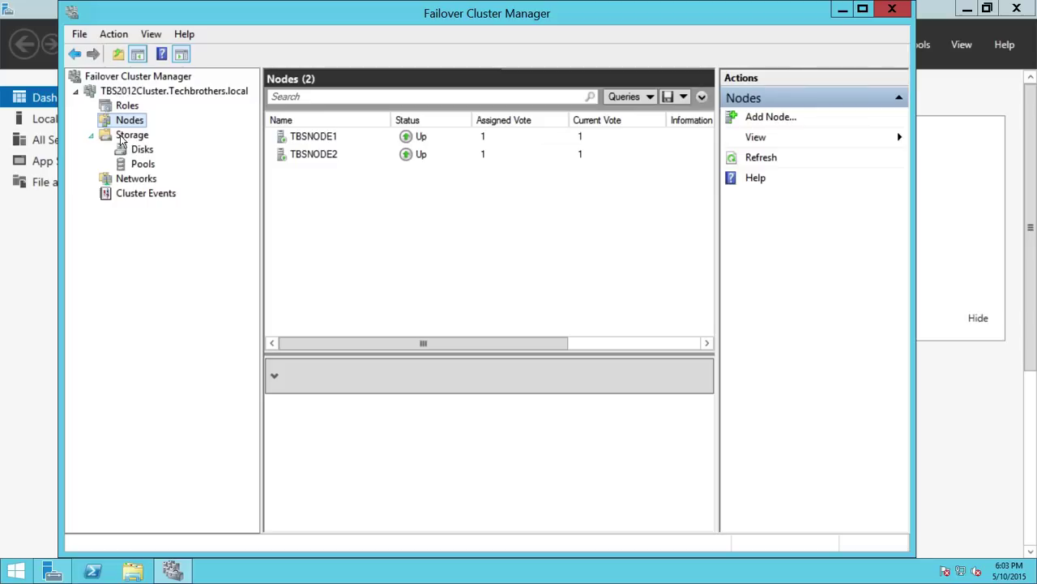
click(142, 149)
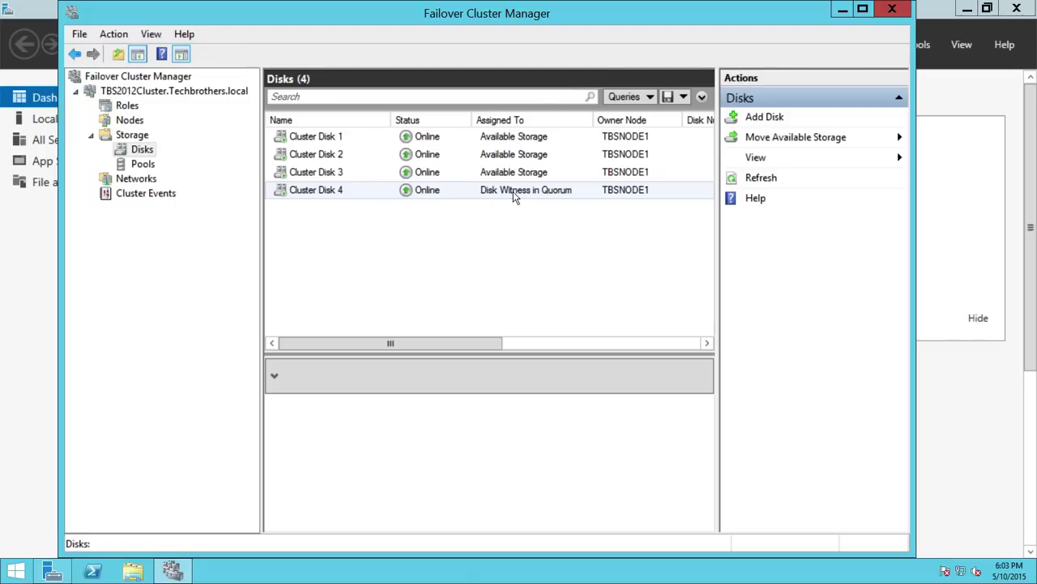
Inspect Cluster Disk 4's capacity and Quorum (Q:) volume, then view the two cluster networks
drag(473, 343, 625, 344)
click(543, 193)
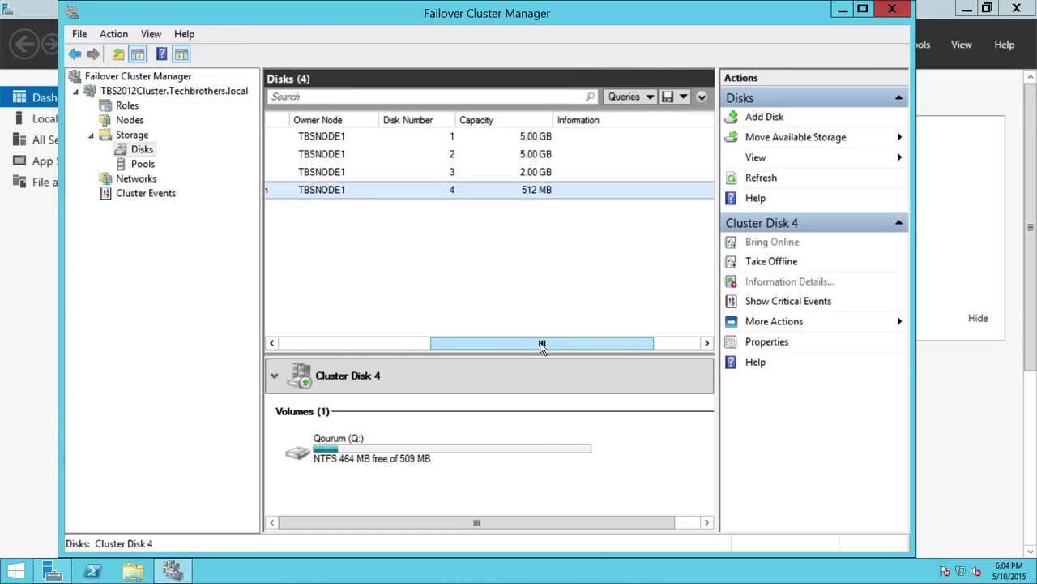
drag(542, 344, 392, 344)
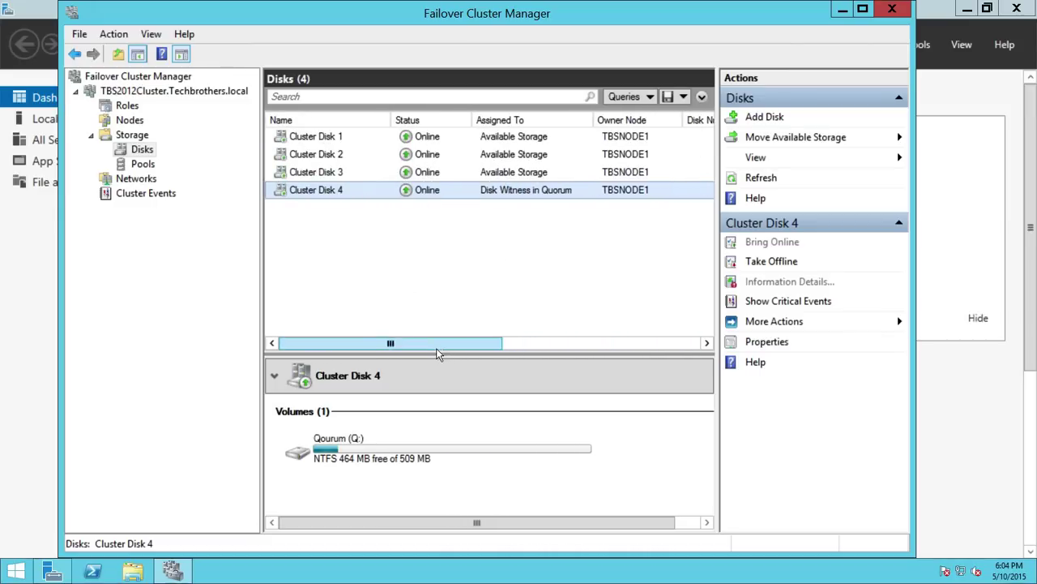
drag(437, 353, 346, 349)
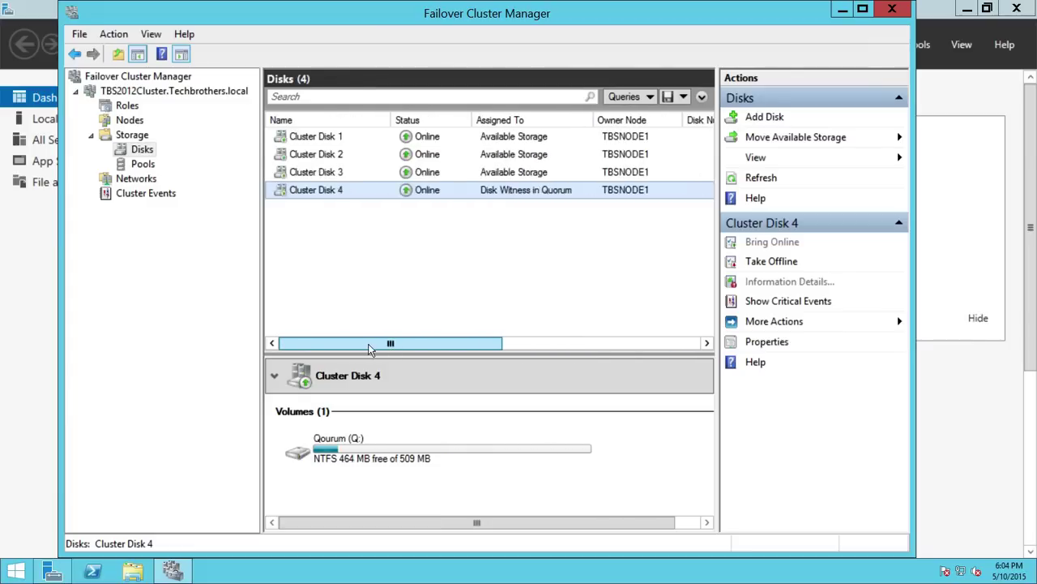
click(137, 178)
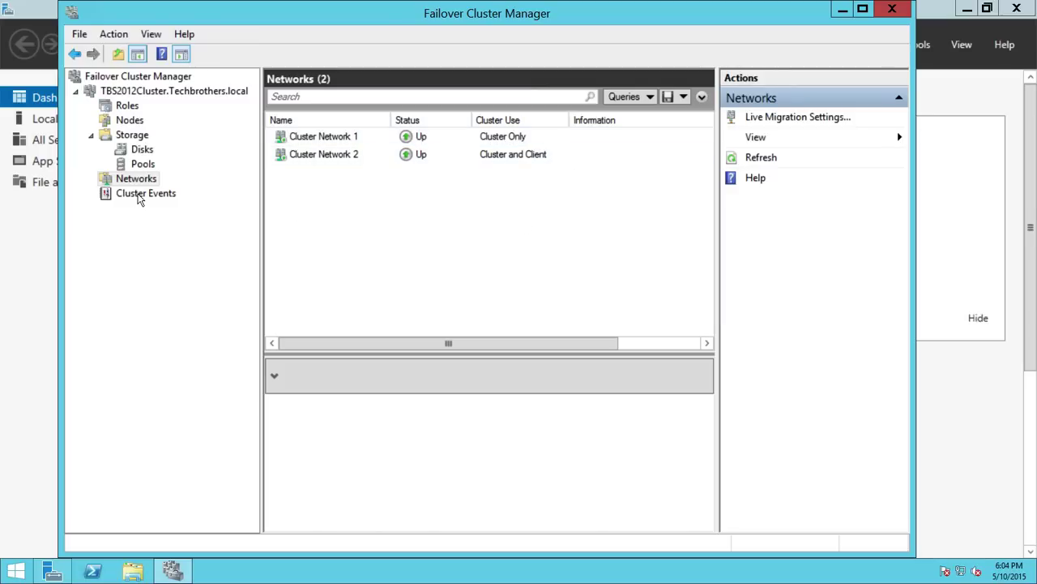
Check the empty Cluster Events list, then go back to the TBS2012Cluster summary
click(139, 197)
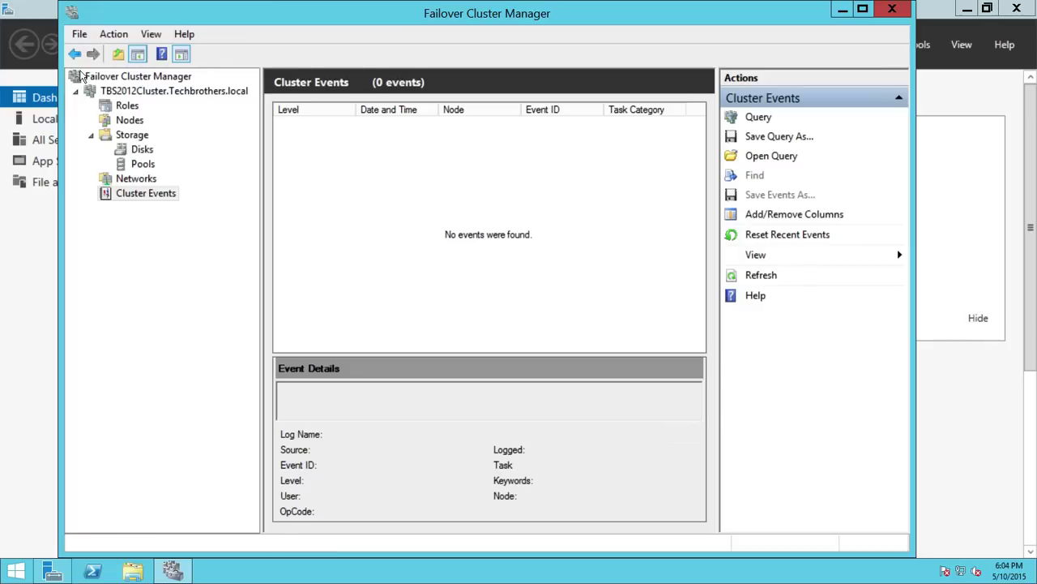
click(138, 91)
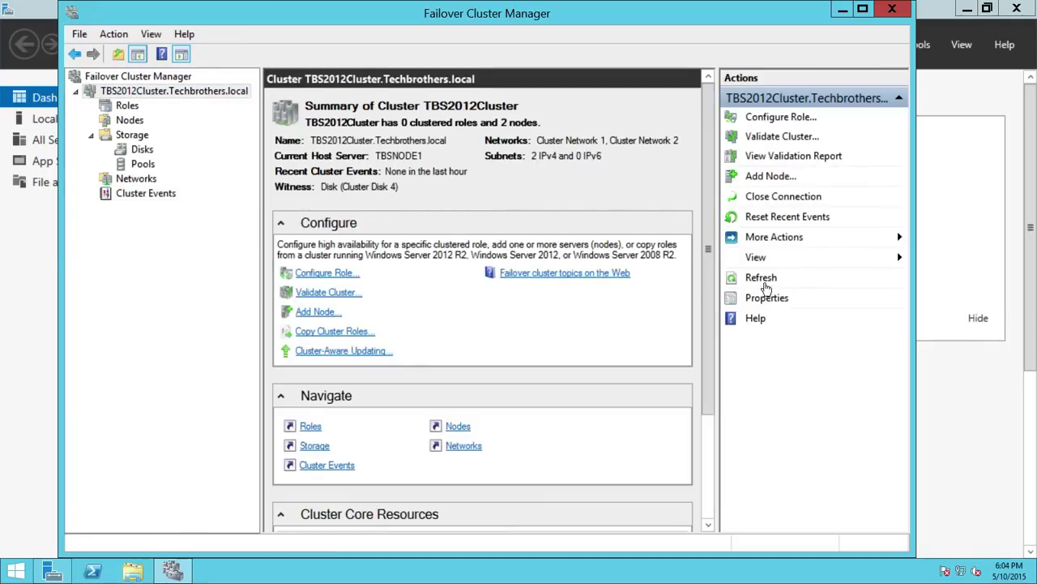
Launch Configure Cluster Quorum Settings from More Actions in the Actions pane
click(813, 244)
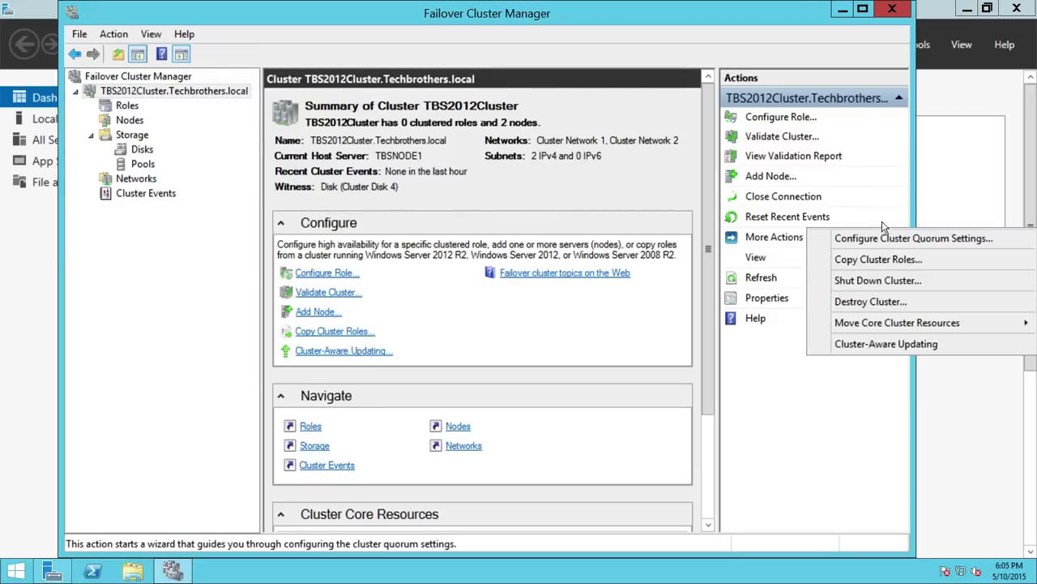
click(138, 94)
click(807, 240)
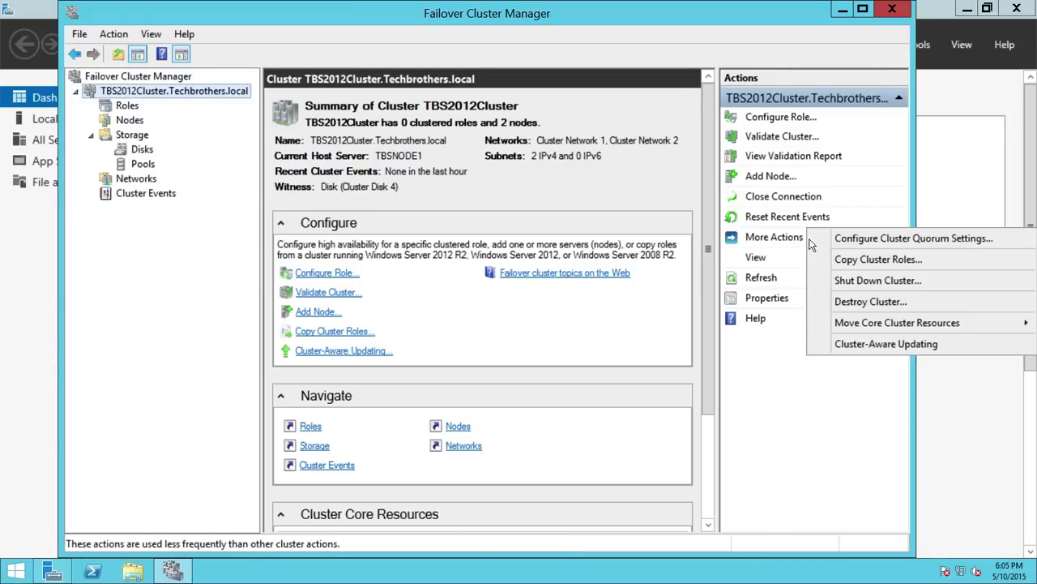
click(868, 246)
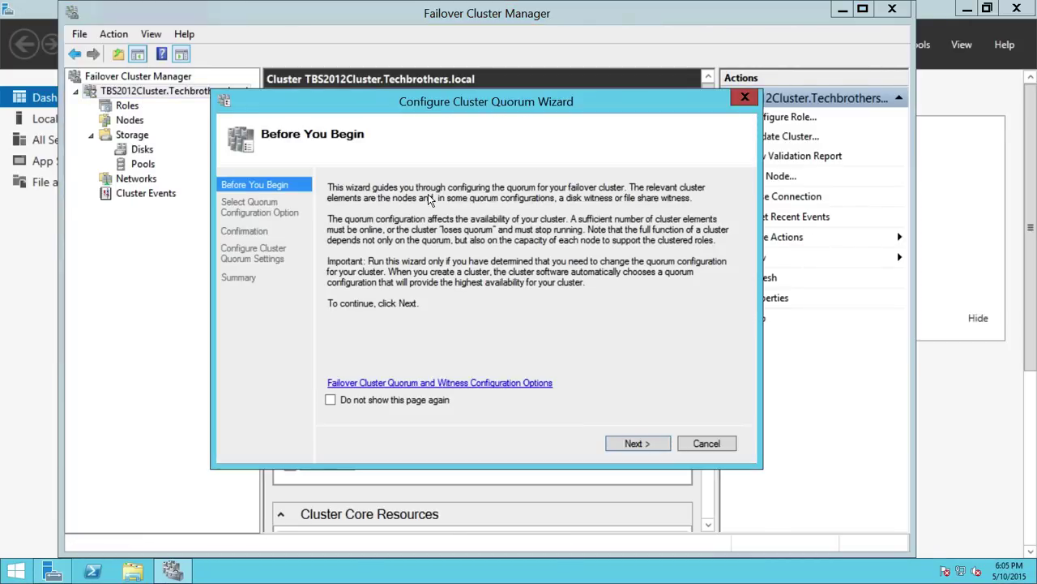
Pick Advanced quorum configuration, keep all nodes voting, and advance to the quorum witness choice
click(647, 445)
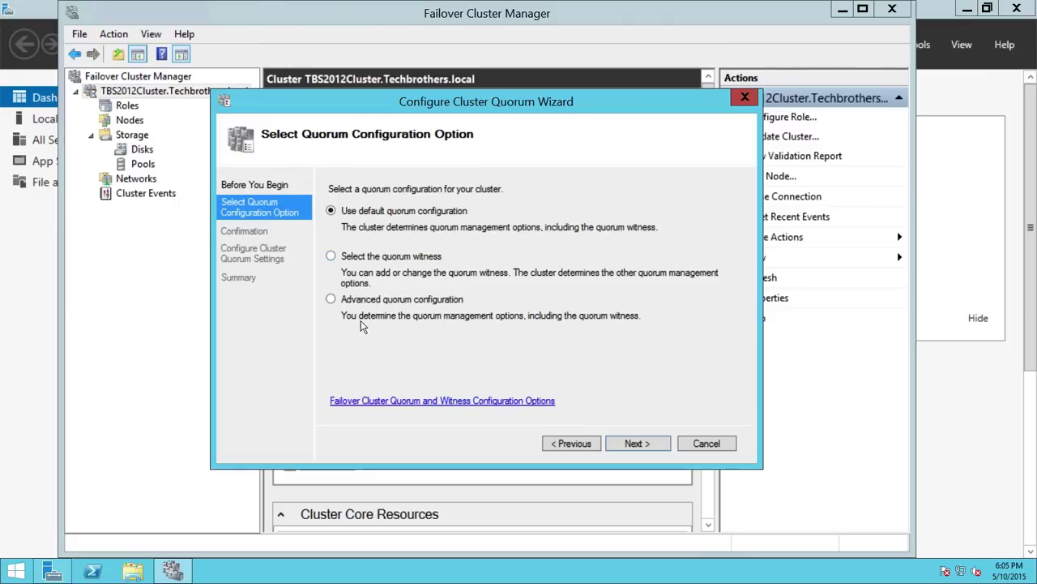
click(331, 300)
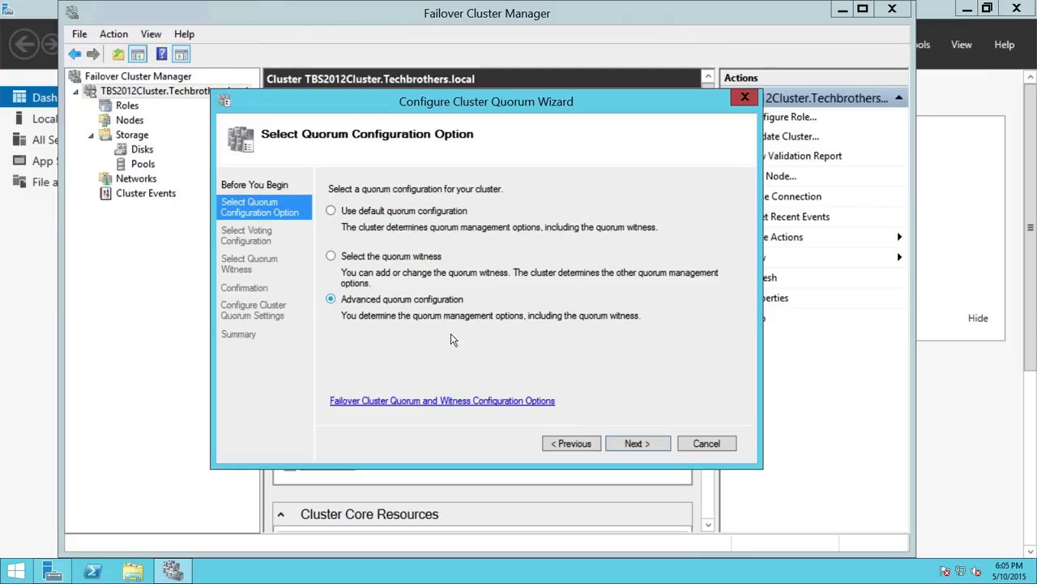
click(635, 440)
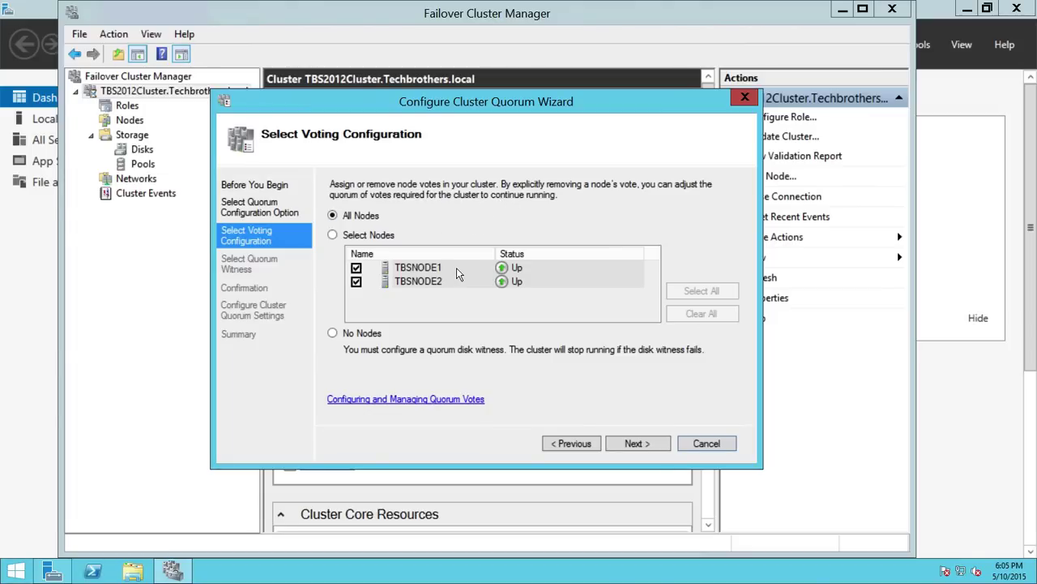
click(648, 444)
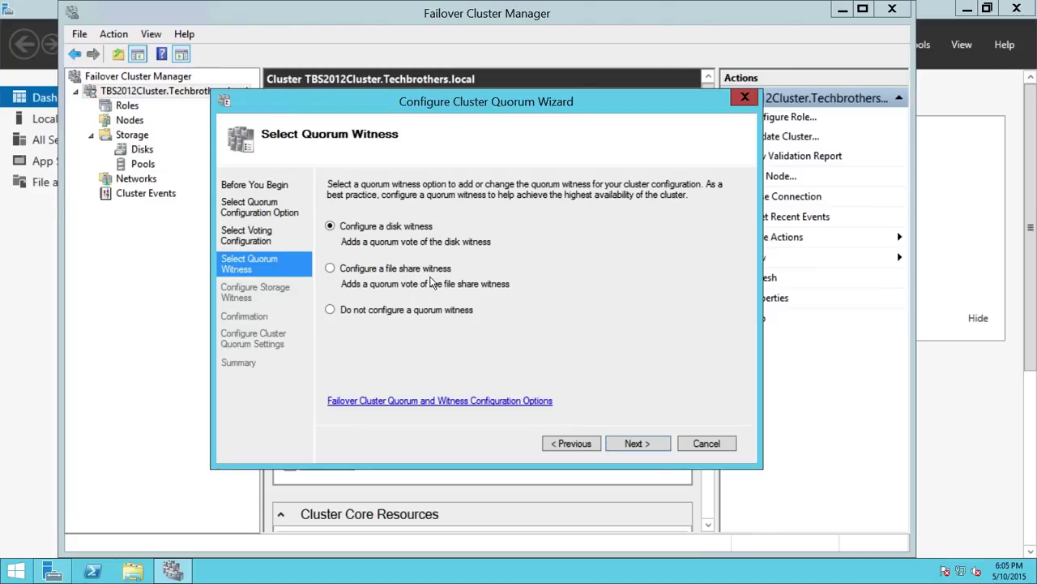
Review Cluster Disk 4 and its Q: volume as the disk witness, then cancel the wizard unchanged
click(638, 444)
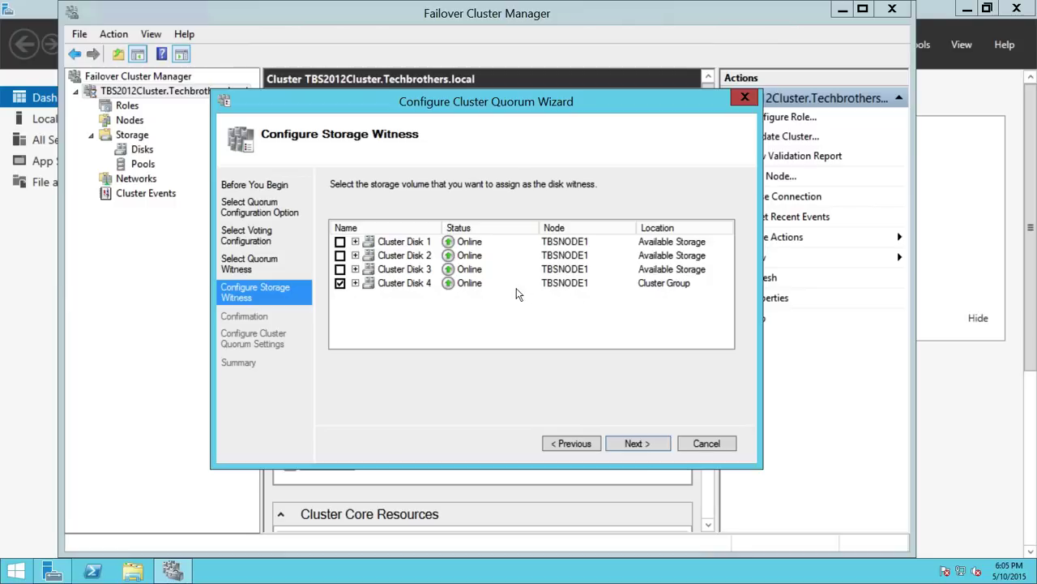
click(358, 287)
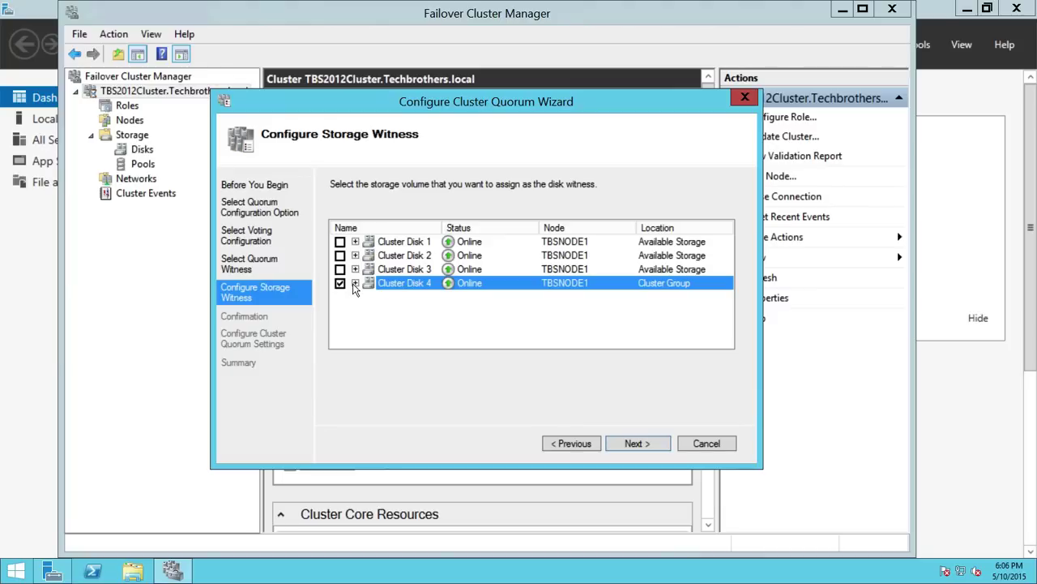
click(354, 284)
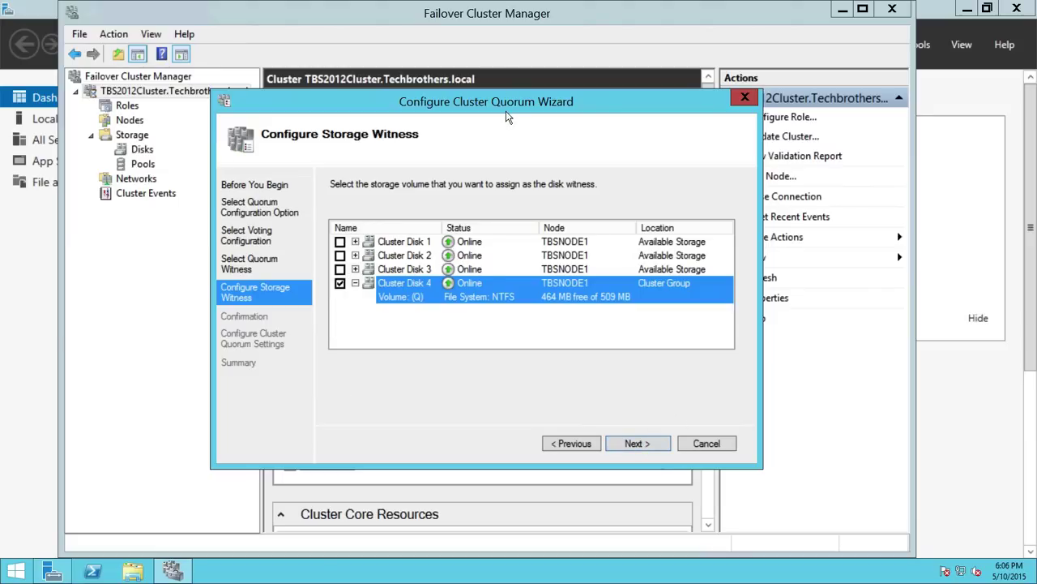
click(706, 443)
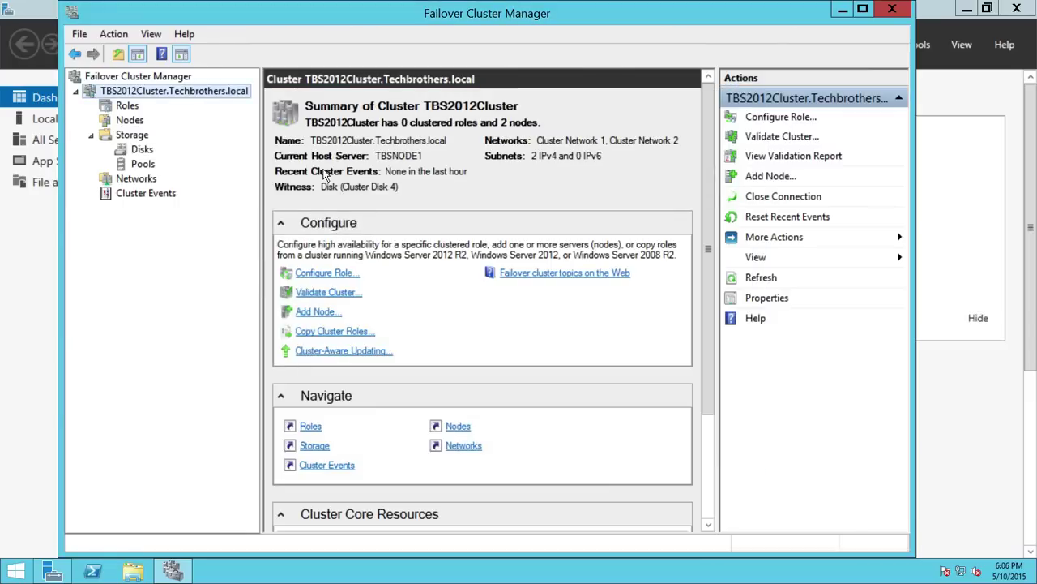